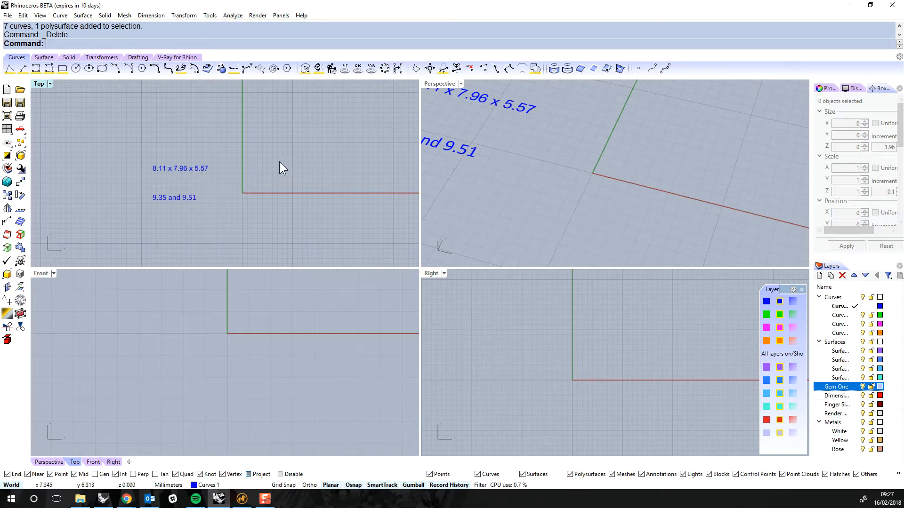
Examine the two text notes that list the gem's overall dimensions and its two diagonal measurements
{"action": "right_click_drag", "start_coordinate": [277, 161], "coordinate": [252, 163]}
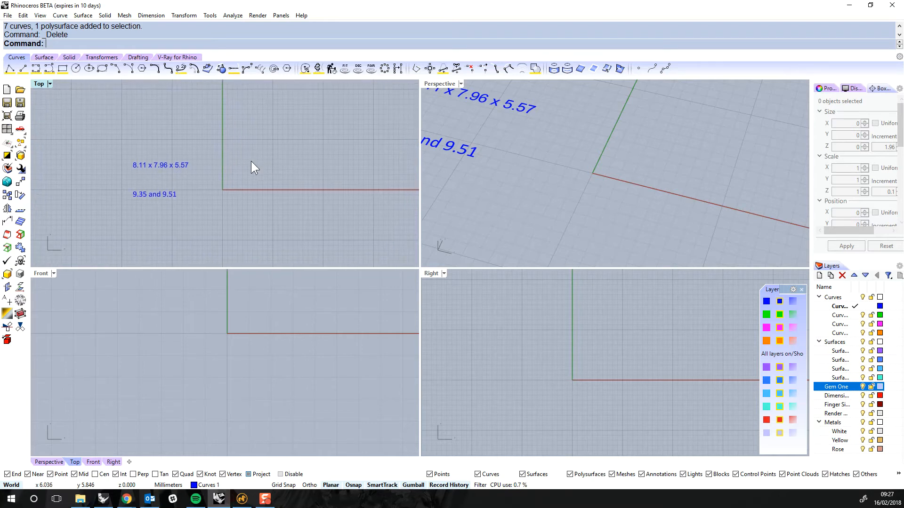
{"action": "scroll", "coordinate": [169, 171], "scroll_direction": "up", "scroll_amount": 1}
{"action": "right_click_drag", "start_coordinate": [178, 171], "coordinate": [186, 178]}
{"action": "scroll", "coordinate": [181, 176], "scroll_direction": "up", "scroll_amount": 2}
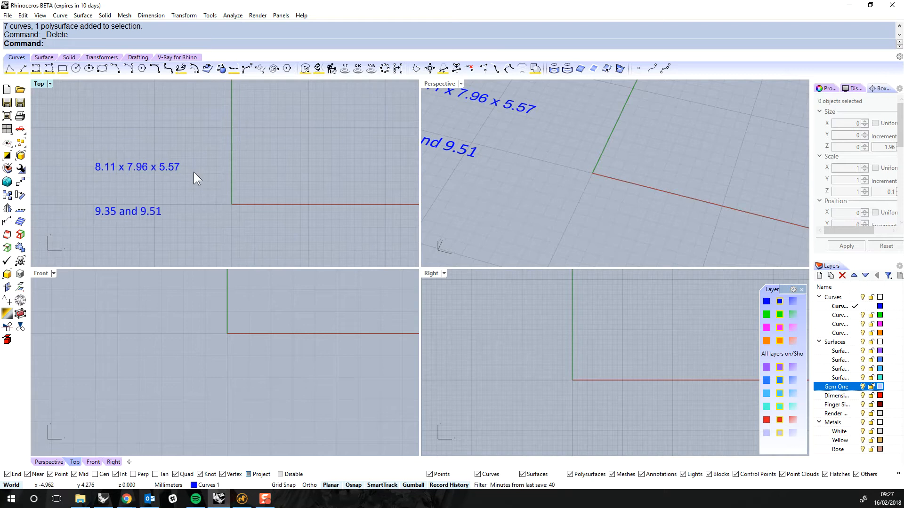
{"action": "right_click_drag", "start_coordinate": [193, 173], "coordinate": [155, 189]}
{"action": "left_click", "coordinate": [93, 168]}
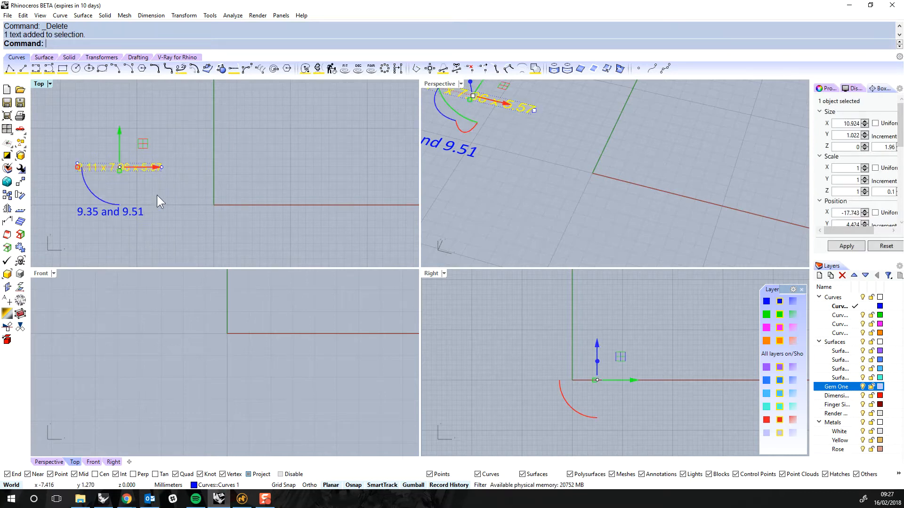
{"action": "key", "text": "Escape"}
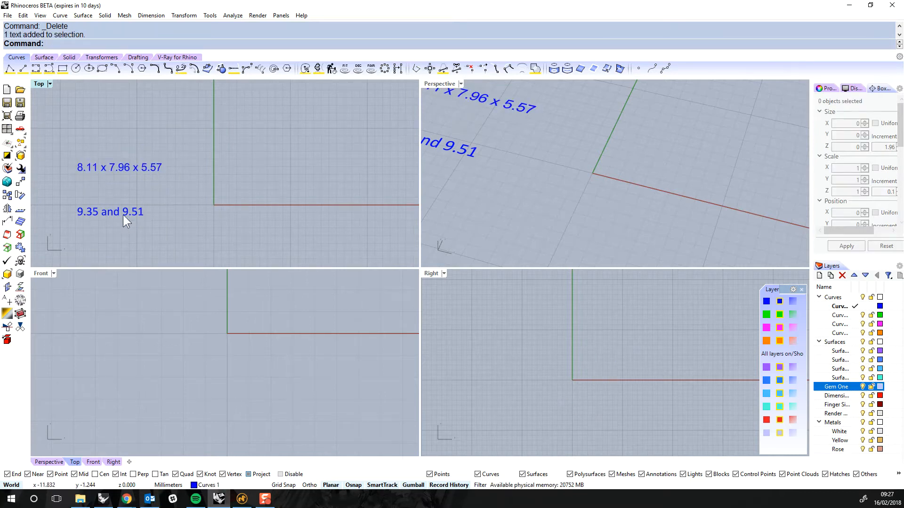
{"action": "left_click", "coordinate": [122, 215]}
{"action": "mouse_move", "coordinate": [176, 206]}
{"action": "right_mouse_down"}
{"action": "mouse_move", "coordinate": [163, 210]}
{"action": "mouse_move", "coordinate": [163, 200]}
{"action": "mouse_move", "coordinate": [194, 191]}
{"action": "mouse_move", "coordinate": [184, 191]}
{"action": "right_mouse_up"}
{"action": "left_click", "coordinate": [163, 211]}
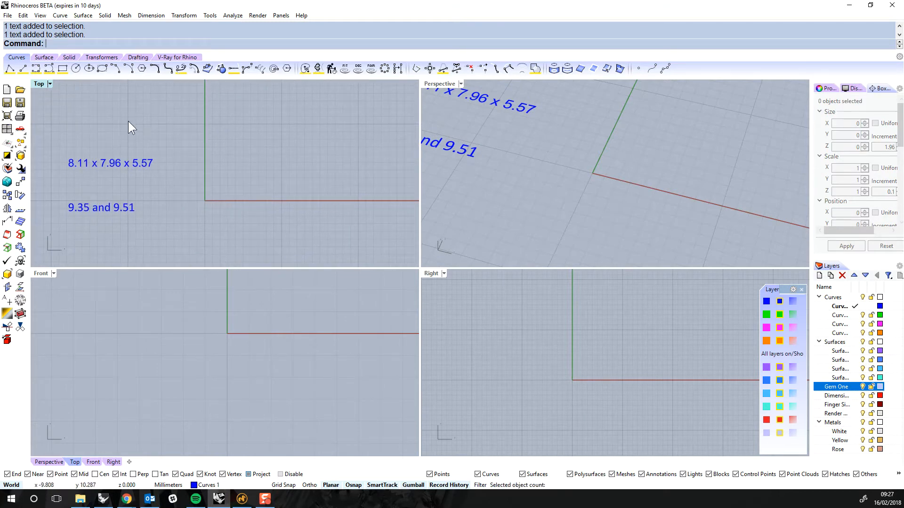
Draw a rectangle 7.95 mm long and 8.1 mm wide beside the dimension notes in the Top view and select it
{"action": "left_click", "coordinate": [63, 69]}
{"action": "left_click", "coordinate": [168, 166]}
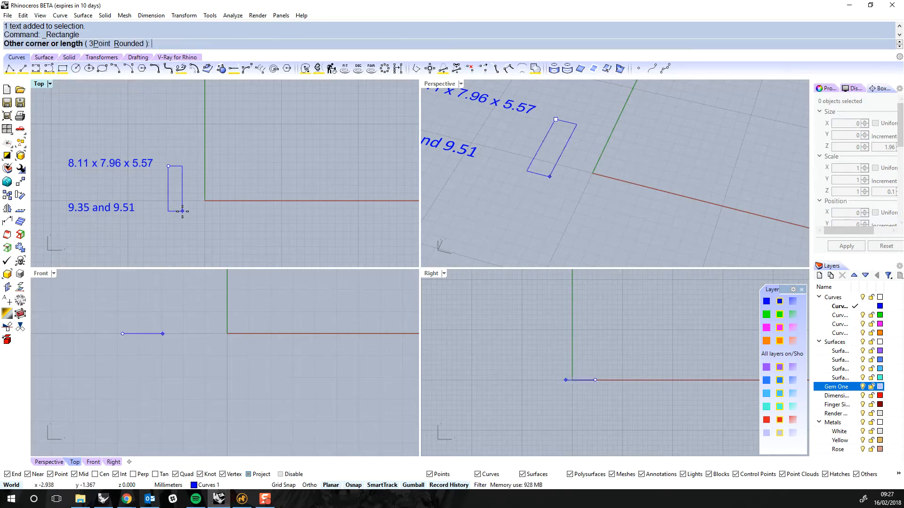
{"action": "type", "text": "7.95"}
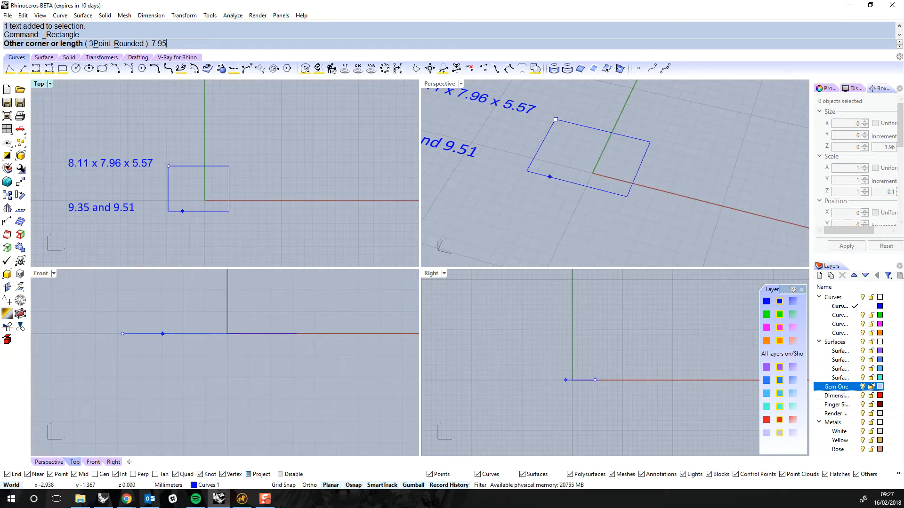
{"action": "key", "text": "Return"}
{"action": "type", "text": "8.1"}
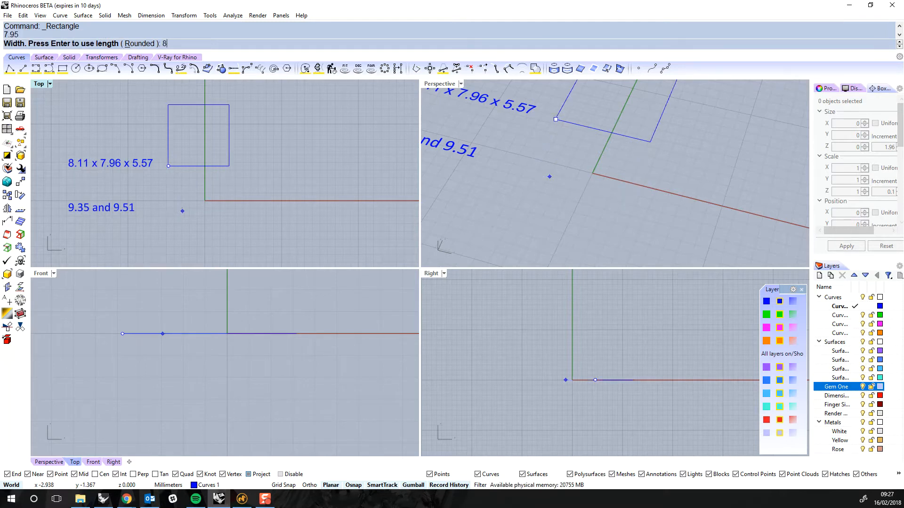
{"action": "key", "text": "Return"}
{"action": "left_click_drag", "start_coordinate": [238, 150], "coordinate": [219, 162]}
{"action": "right_click_drag", "start_coordinate": [236, 130], "coordinate": [246, 148]}
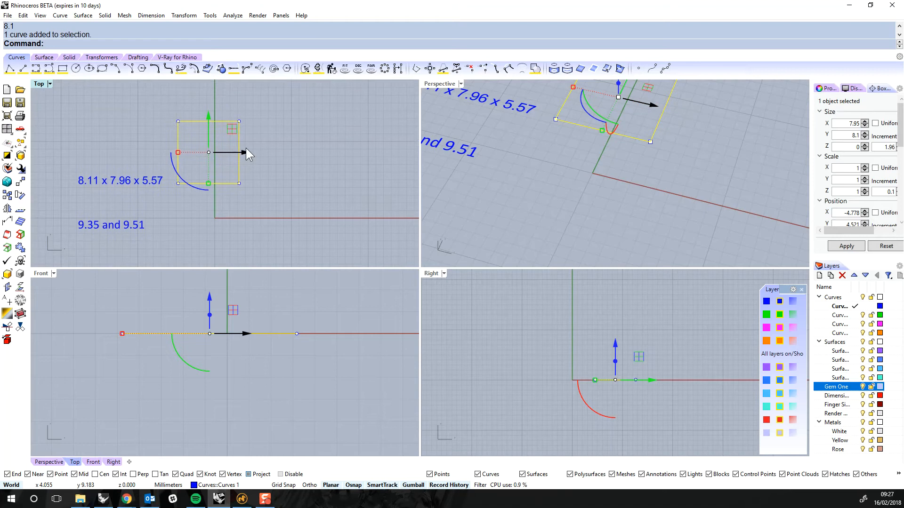
Try centring the rectangle on the origin with the alignment macro, and undo that alignment
{"action": "key", "text": "F4"}
{"action": "key", "text": "Escape"}
{"action": "right_click_drag", "start_coordinate": [251, 167], "coordinate": [281, 170]}
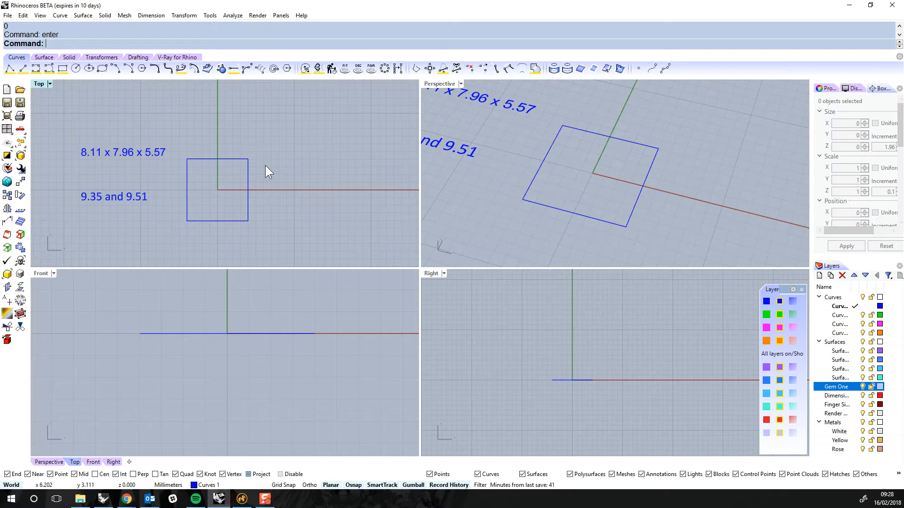
{"action": "key", "text": "ctrl+z"}
{"action": "right_click_drag", "start_coordinate": [255, 128], "coordinate": [264, 165]}
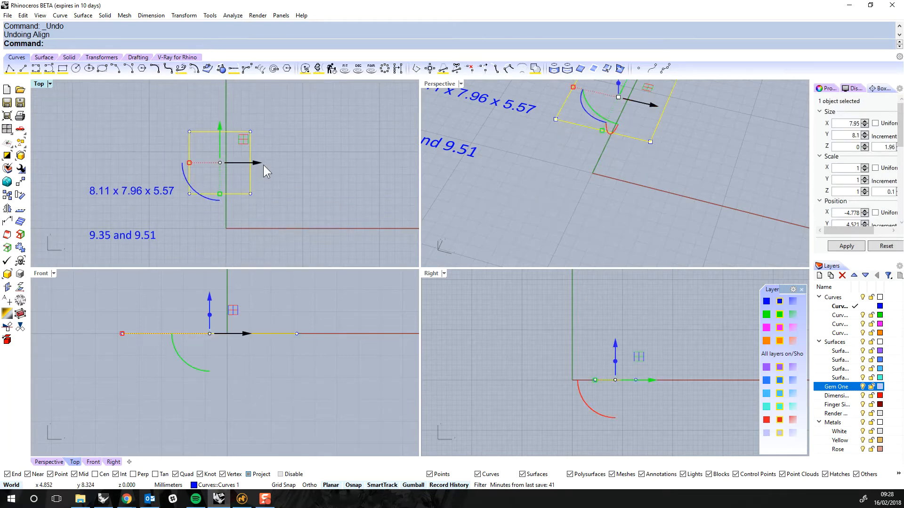
Align the selected rectangle with HorizCenter and VertCenter, both to point 0, so it is centred on the origin
{"action": "type", "text": "align"}
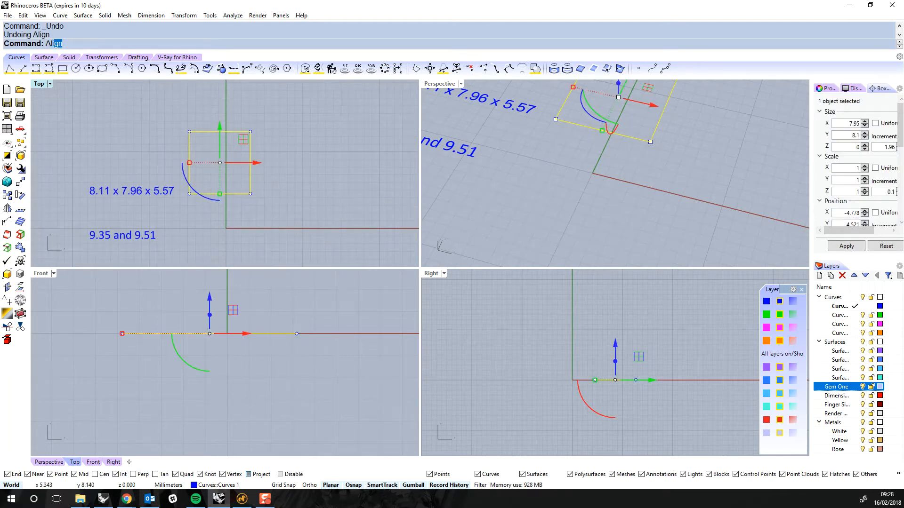
{"action": "key", "text": "Return"}
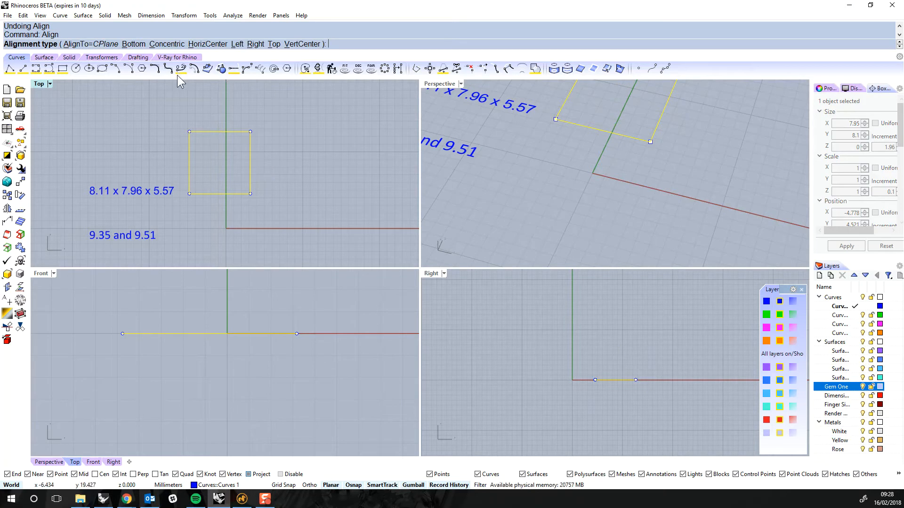
{"action": "left_click", "coordinate": [208, 44]}
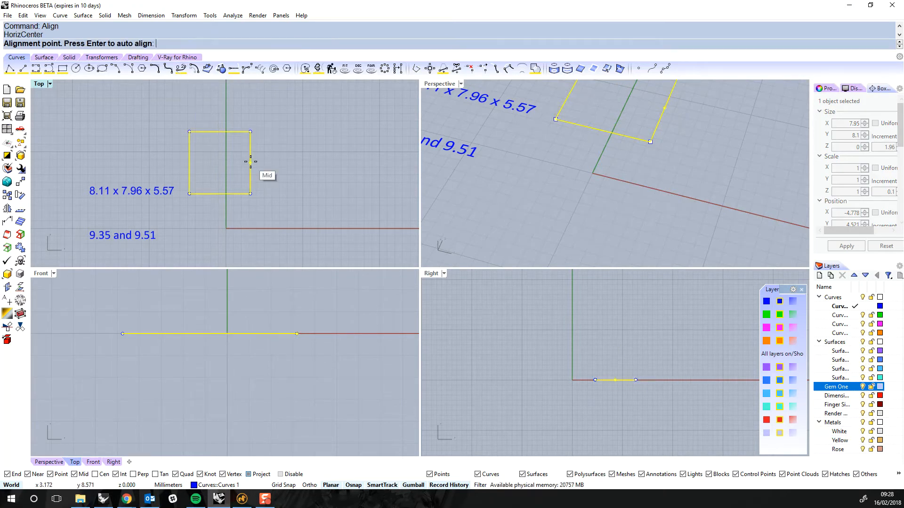
{"action": "key", "text": "Return"}
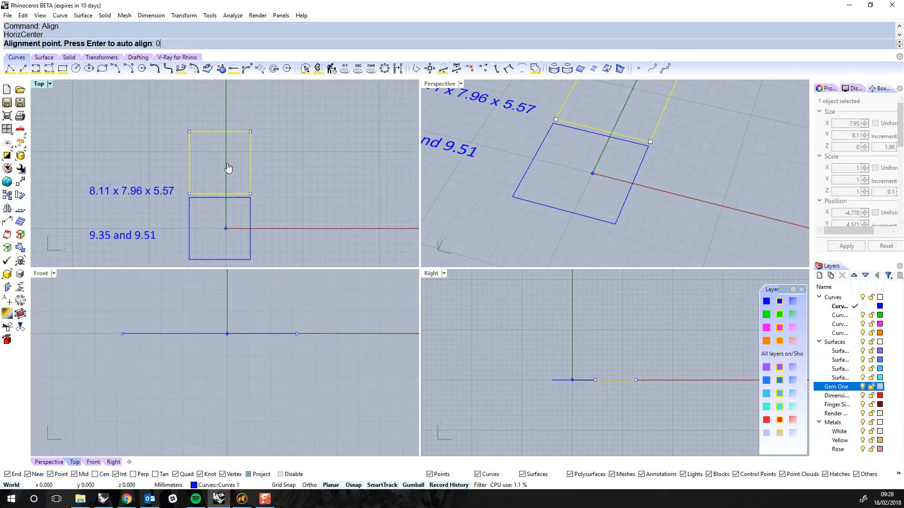
{"action": "key", "text": "Return"}
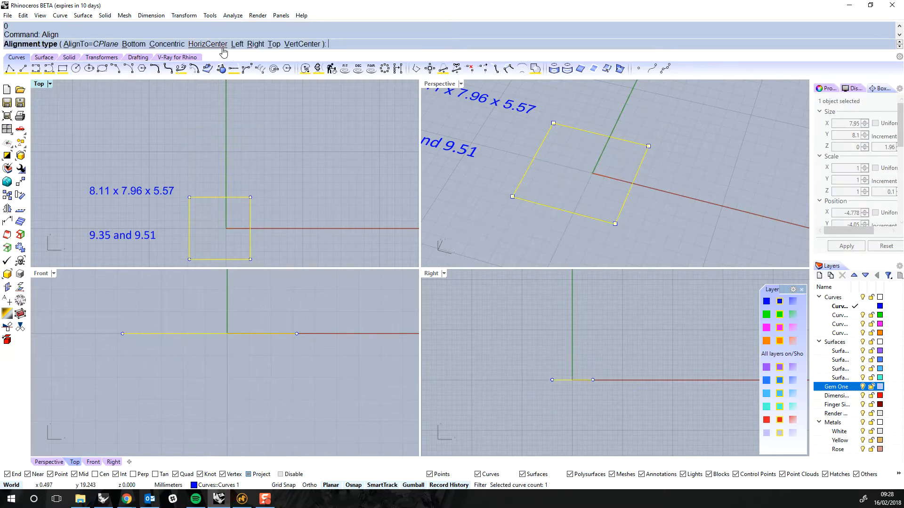
{"action": "left_click", "coordinate": [301, 43]}
{"action": "key", "text": "Return"}
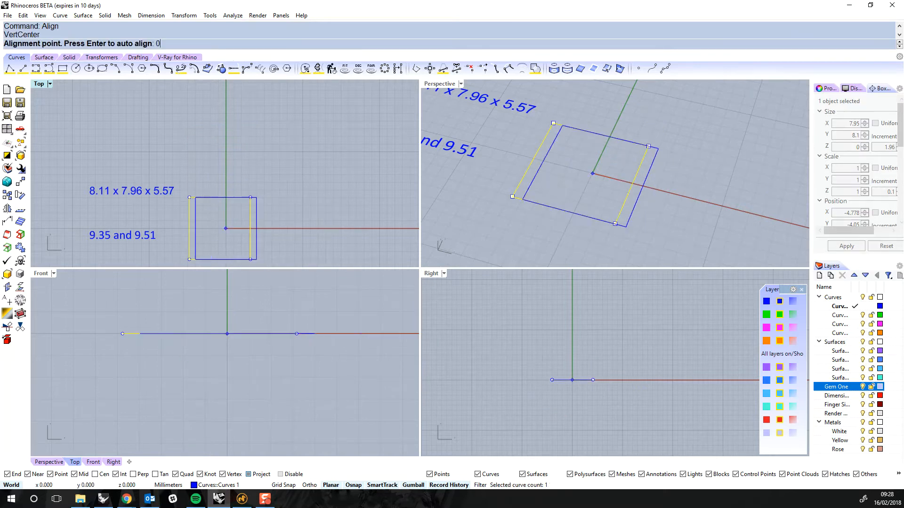
{"action": "key", "text": "Escape"}
{"action": "right_click_drag", "start_coordinate": [308, 183], "coordinate": [287, 132]}
{"action": "scroll", "coordinate": [252, 174], "scroll_direction": "up", "scroll_amount": 3}
{"action": "type", "text": "0"}
{"action": "key", "text": "Return"}
{"action": "right_click_drag", "start_coordinate": [244, 191], "coordinate": [236, 186]}
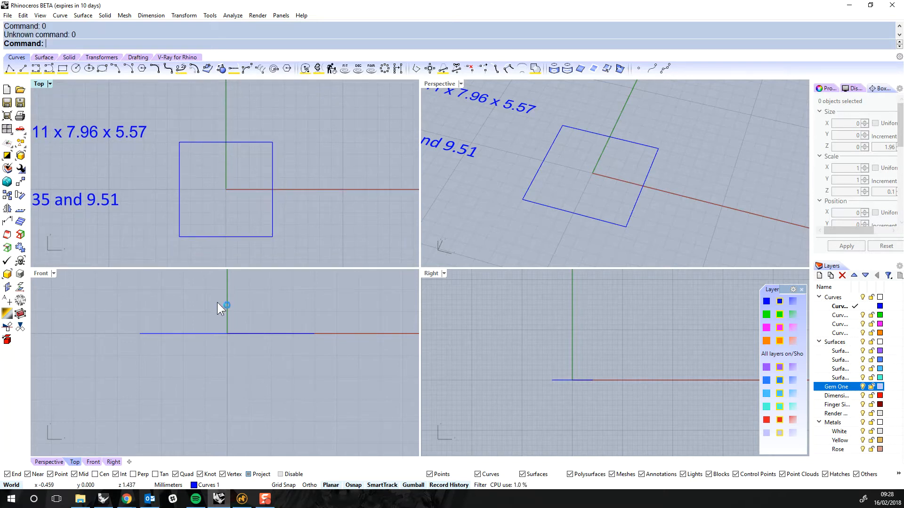
Draw a BothSides line centred on 0 towards the rectangle's upper-right corner, with a half length of 9.35/2
{"action": "right_click_drag", "start_coordinate": [233, 188], "coordinate": [280, 198]}
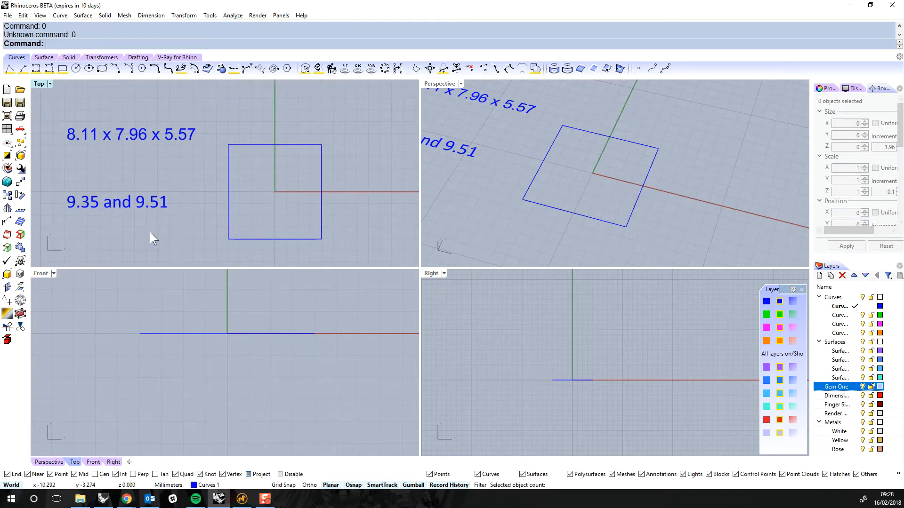
{"action": "left_click", "coordinate": [23, 69]}
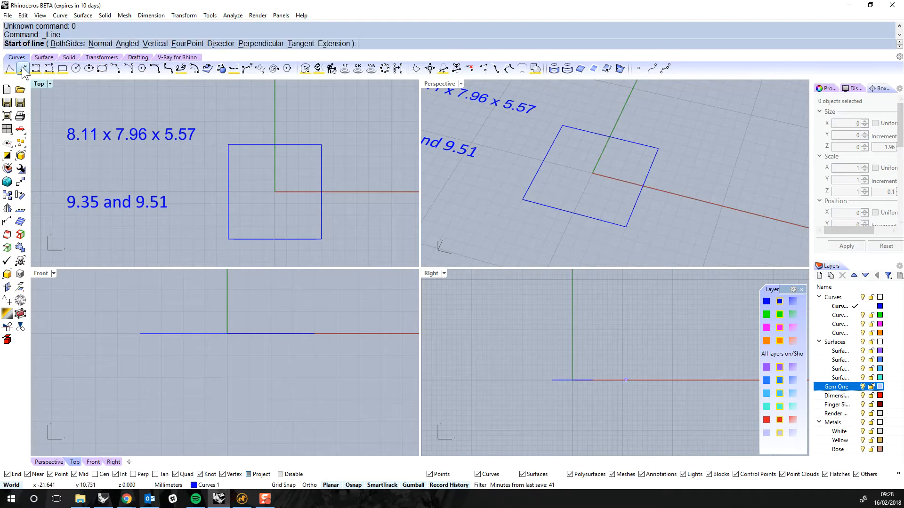
{"action": "left_click", "coordinate": [64, 44]}
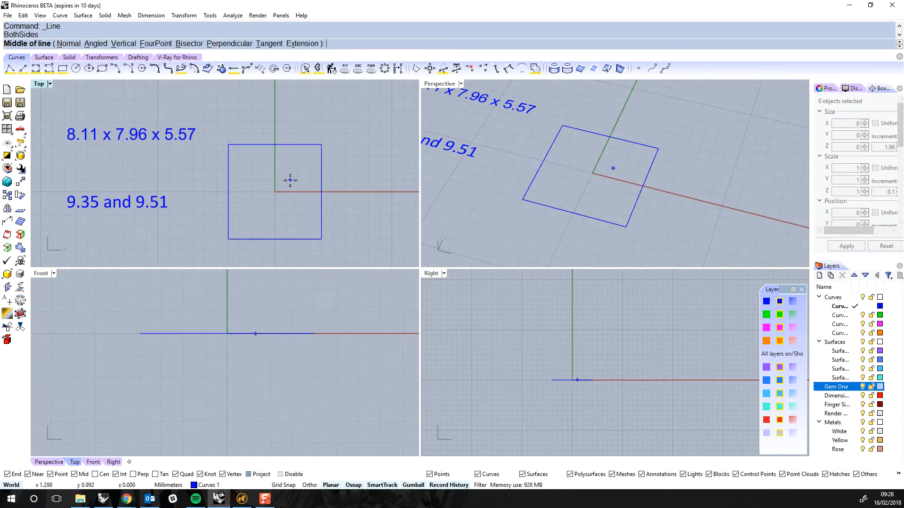
{"action": "type", "text": "0"}
{"action": "key", "text": "Return"}
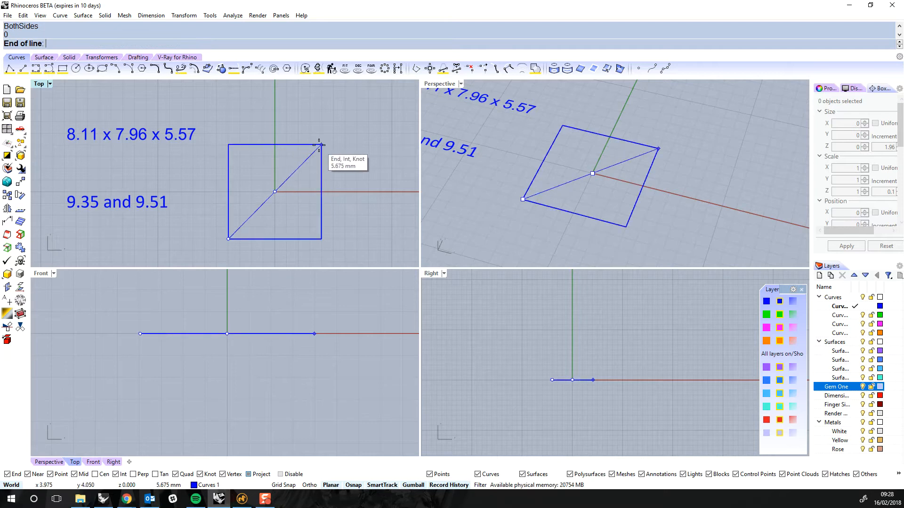
{"action": "scroll", "coordinate": [322, 144], "scroll_direction": "up", "scroll_amount": 3}
{"action": "scroll", "coordinate": [322, 142], "scroll_direction": "down", "scroll_amount": 4}
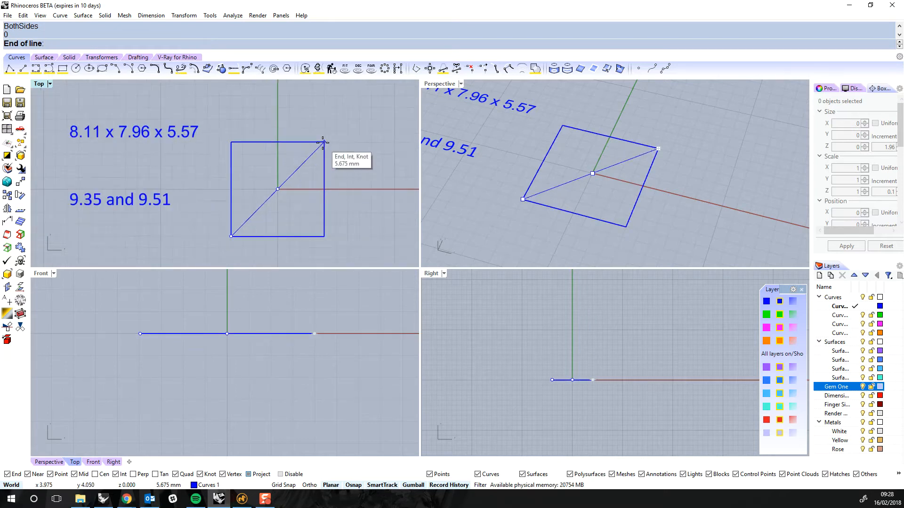
{"action": "type", "text": "9.35"}
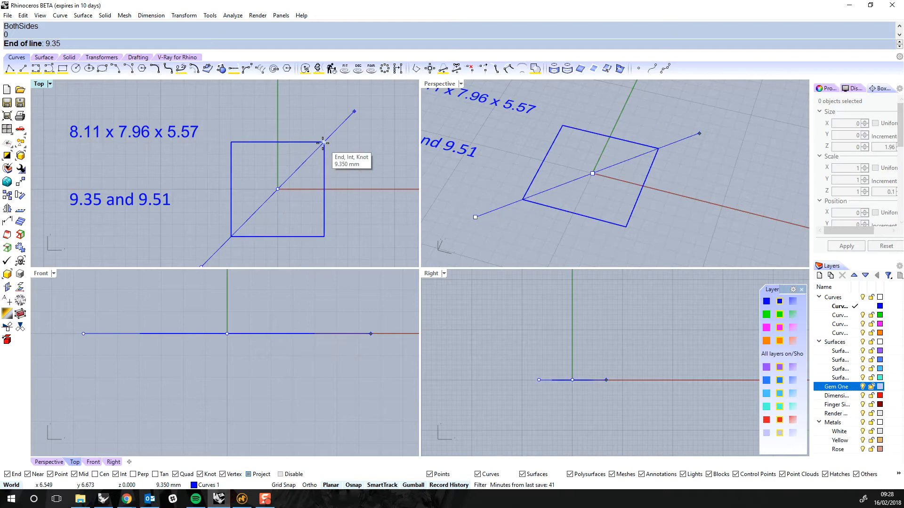
{"action": "type", "text": "/2"}
{"action": "key", "text": "Return"}
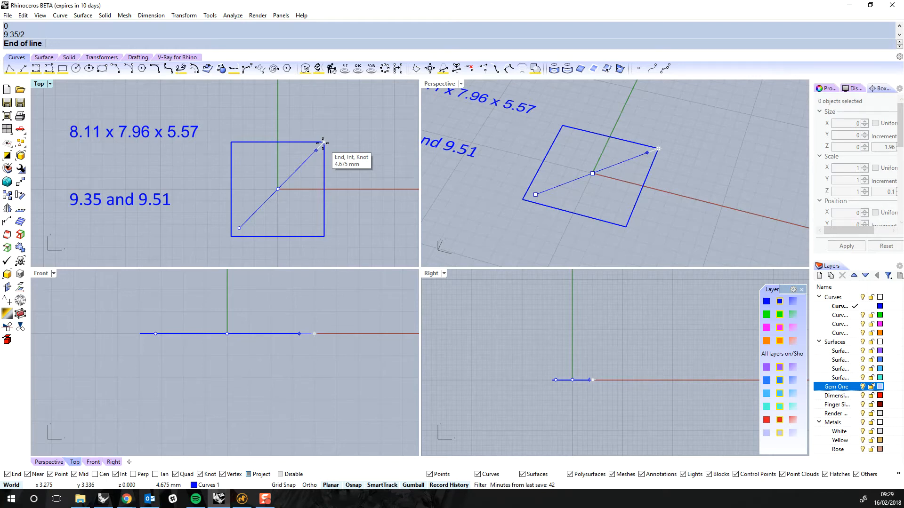
{"action": "left_click", "coordinate": [323, 143]}
Measure the length of the diagonal line and deselect it
{"action": "left_click", "coordinate": [293, 174]}
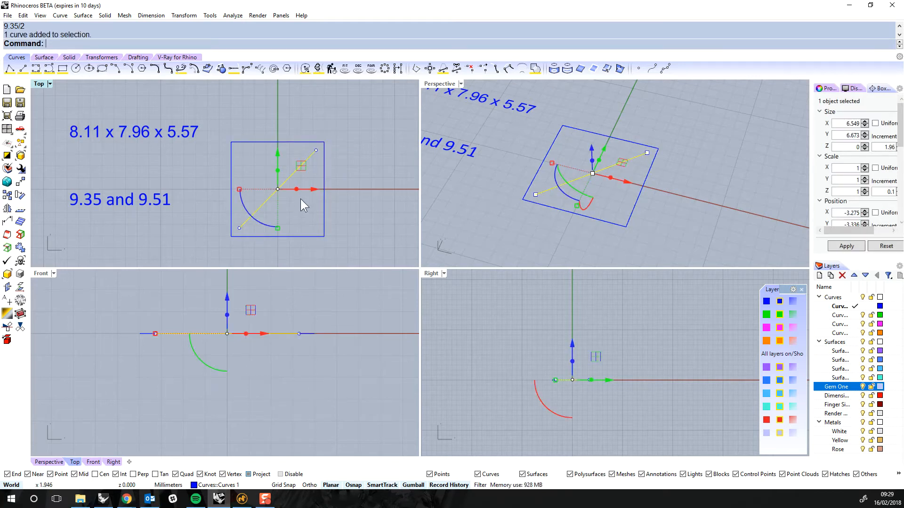
{"action": "left_click", "coordinate": [8, 222]}
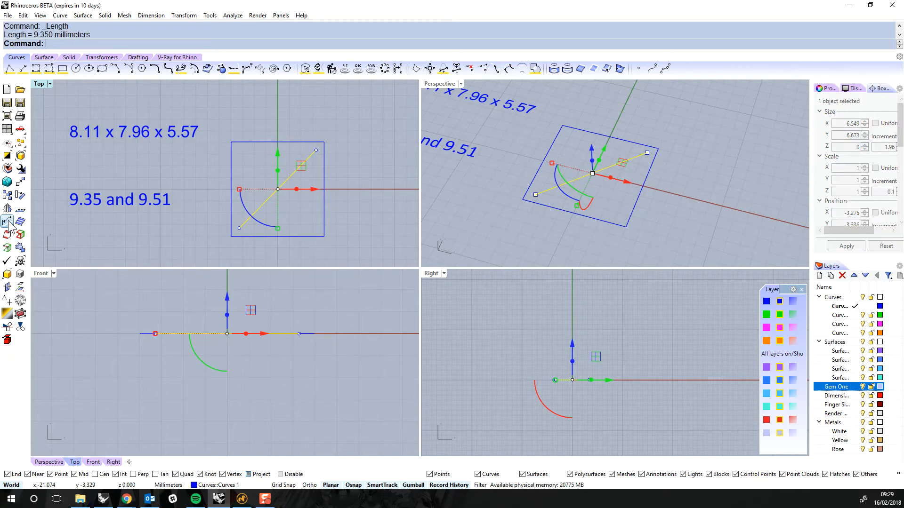
{"action": "left_click", "coordinate": [202, 184]}
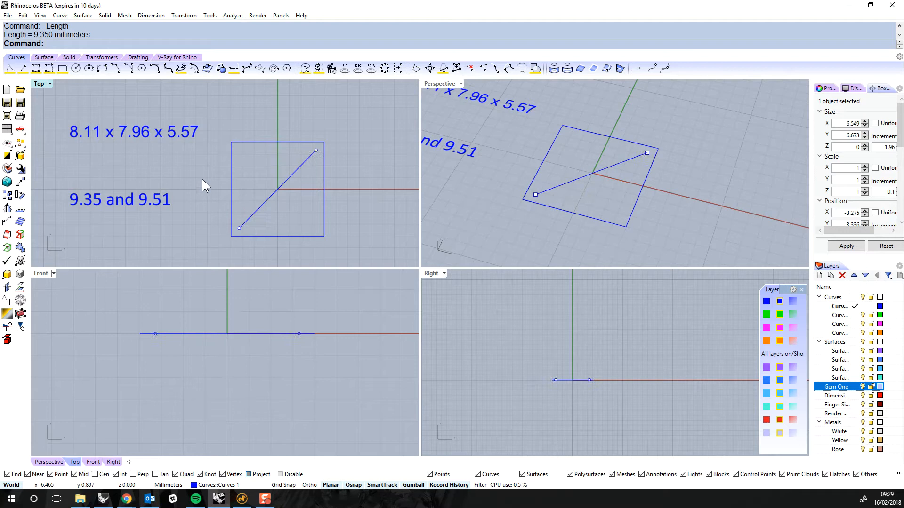
Draw a second BothSides line from the origin towards the rectangle's lower-right corner, with a half length of 9.5/2
{"action": "left_click", "coordinate": [23, 68]}
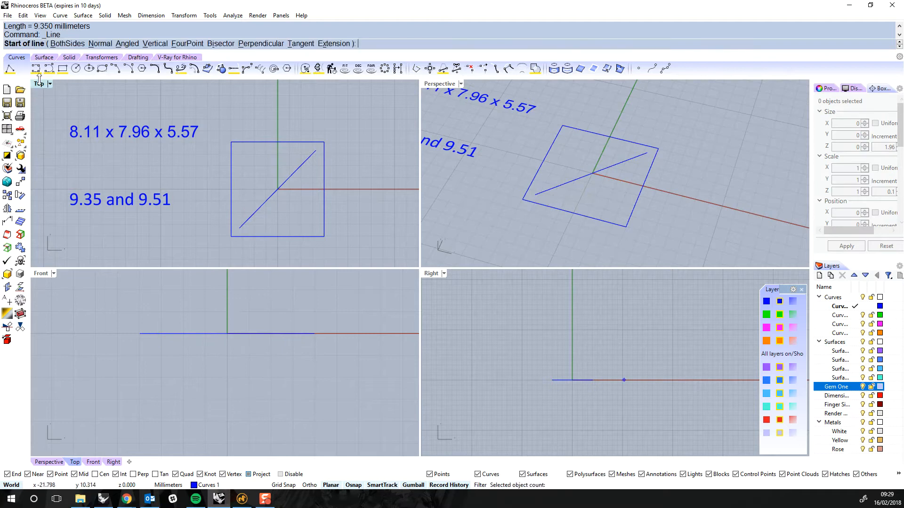
{"action": "left_click", "coordinate": [68, 44]}
{"action": "left_click", "coordinate": [278, 189]}
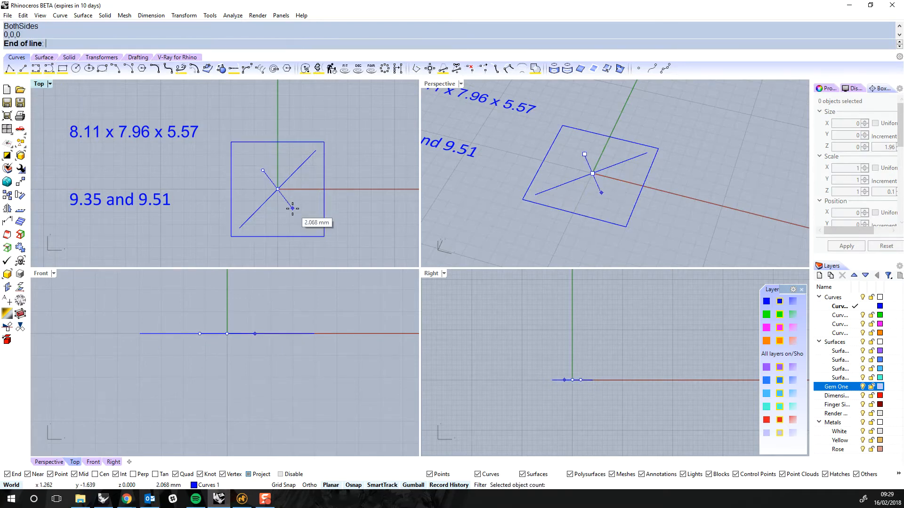
{"action": "type", "text": "9.5/2"}
{"action": "key", "text": "Return"}
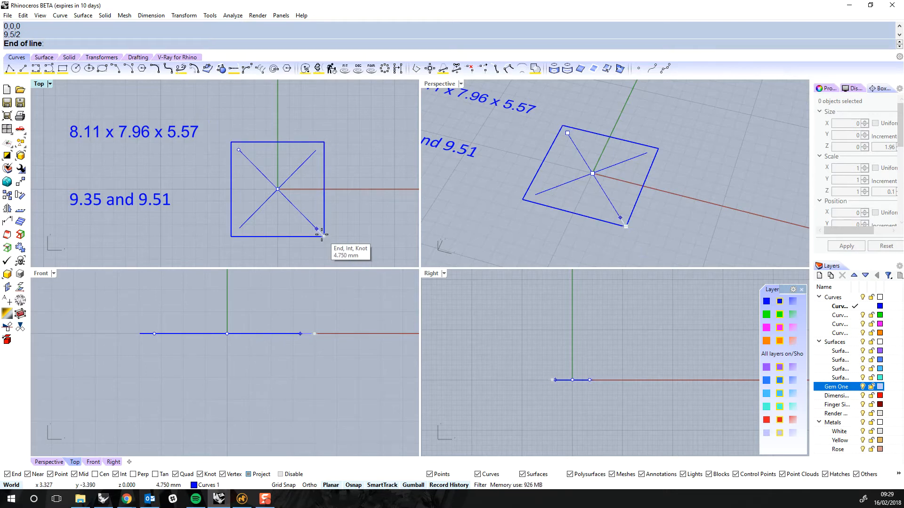
{"action": "left_click", "coordinate": [321, 234]}
Draw BothSides lines centred on the upper-right and upper-left ends of the diagonals, each crossing its diagonal at right angles
{"action": "scroll", "coordinate": [241, 139], "scroll_direction": "up", "scroll_amount": 4}
{"action": "right_click_drag", "start_coordinate": [324, 147], "coordinate": [309, 171]}
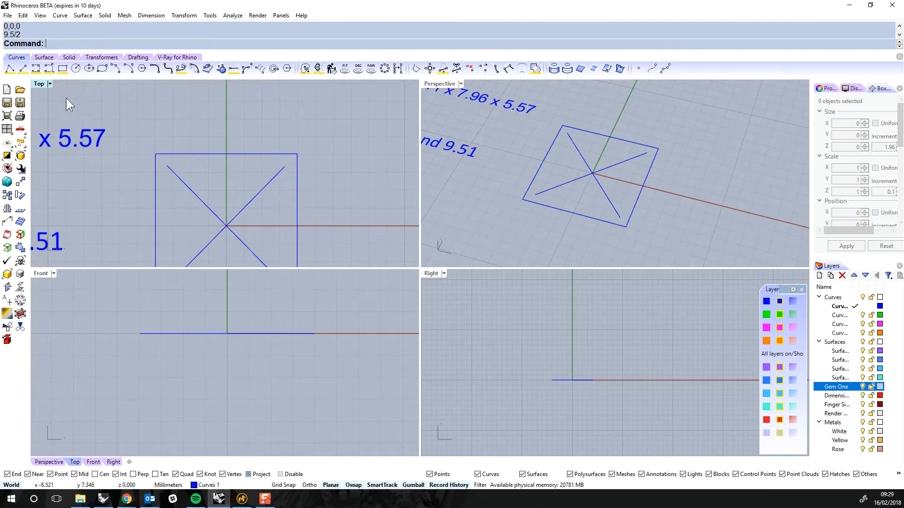
{"action": "right_click", "coordinate": [23, 72]}
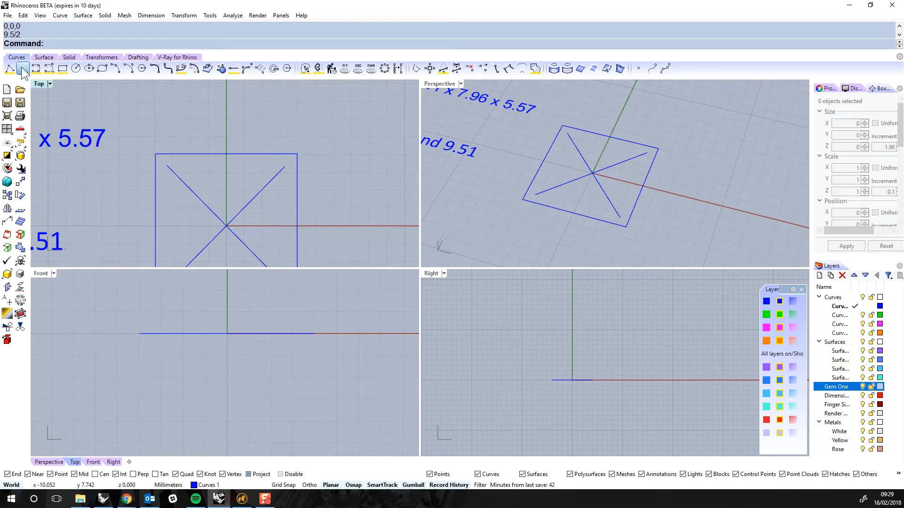
{"action": "left_click", "coordinate": [284, 167]}
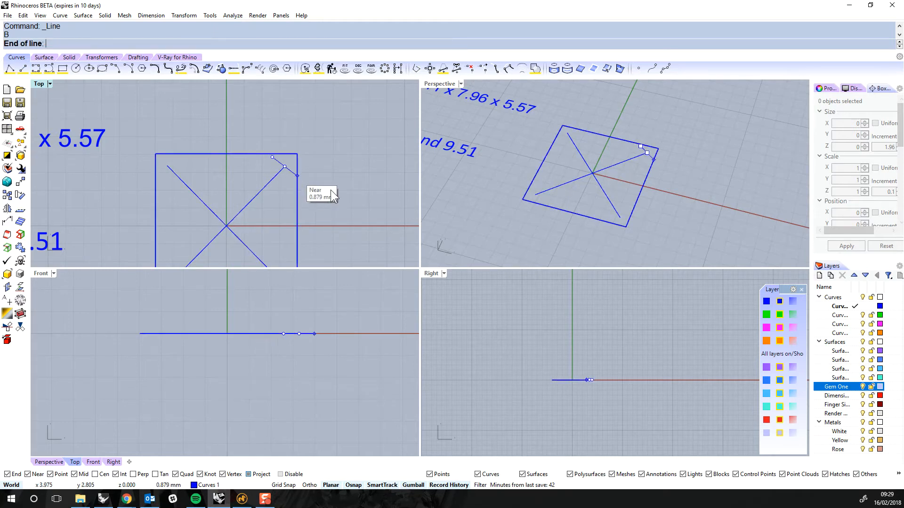
{"action": "scroll", "coordinate": [317, 197], "scroll_direction": "up", "scroll_amount": 1}
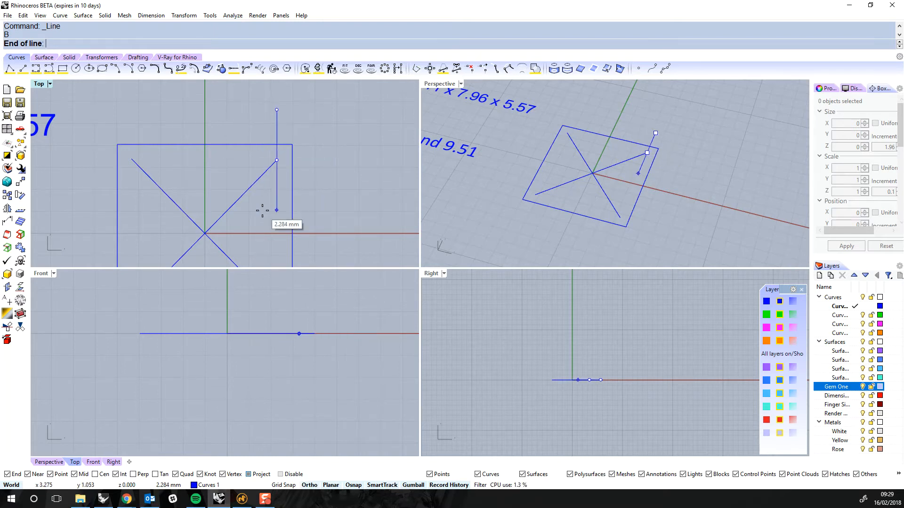
{"action": "left_click", "coordinate": [323, 204]}
{"action": "right_click", "coordinate": [117, 181]}
{"action": "left_click", "coordinate": [131, 159]}
{"action": "left_click", "coordinate": [169, 117]}
Draw BothSides lines centred on the lower-right and lower-left ends of the diagonals, each crossing its diagonal at right angles
{"action": "scroll", "coordinate": [168, 115], "scroll_direction": "down", "scroll_amount": 3}
{"action": "right_click_drag", "start_coordinate": [191, 151], "coordinate": [264, 132]}
{"action": "right_click", "coordinate": [264, 132]}
{"action": "left_click", "coordinate": [299, 199]}
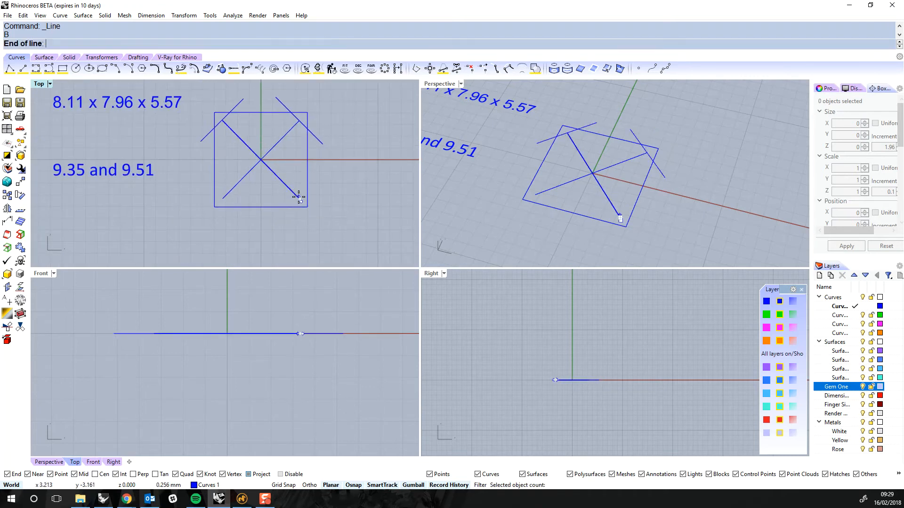
{"action": "left_click", "coordinate": [326, 175]}
{"action": "right_click", "coordinate": [211, 200]}
{"action": "left_click", "coordinate": [222, 198]}
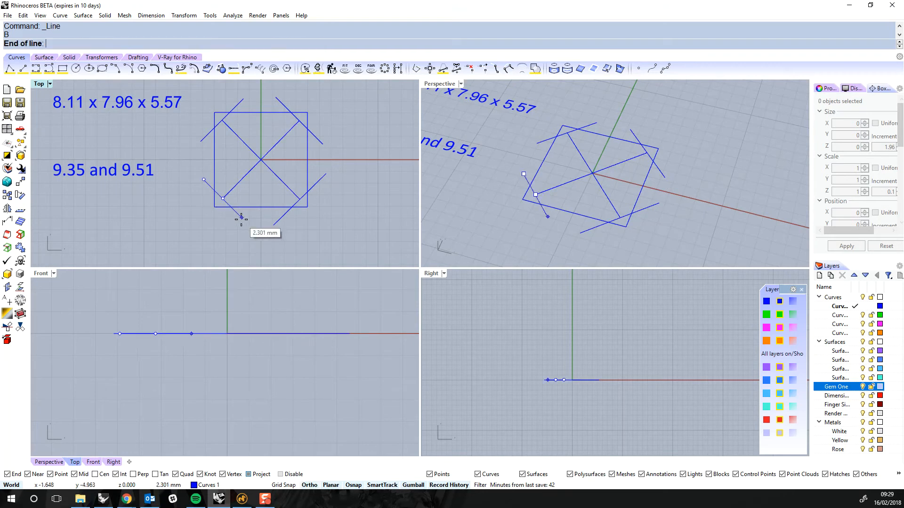
{"action": "left_click", "coordinate": [241, 219]}
Delete the two diagonal construction lines inside the rectangle
{"action": "right_click_drag", "start_coordinate": [282, 165], "coordinate": [278, 173]}
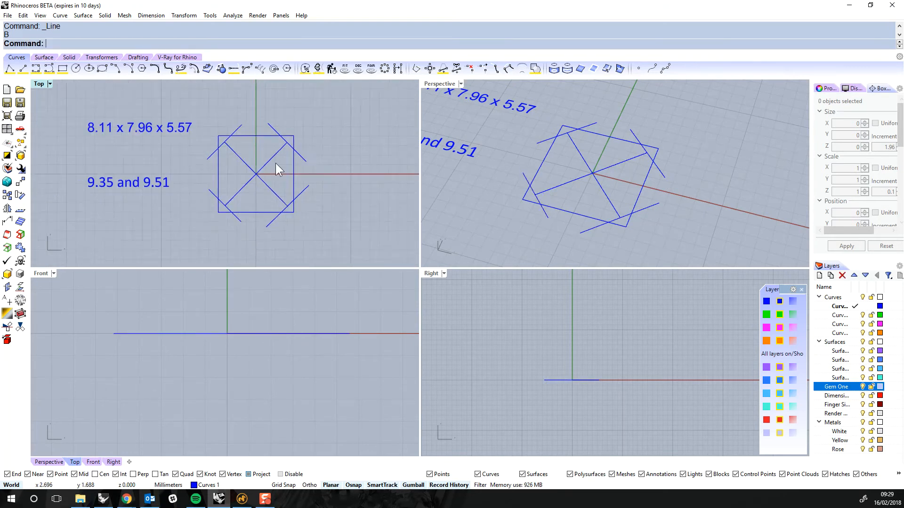
{"action": "scroll", "coordinate": [273, 163], "scroll_direction": "up", "scroll_amount": 2}
{"action": "left_click_drag", "start_coordinate": [272, 164], "coordinate": [217, 193]}
{"action": "key", "text": "Delete"}
Select the rectangle and the four corner lines in a maximized Top view, and trim the excess at the upper-right corner
{"action": "scroll", "coordinate": [210, 179], "scroll_direction": "down", "scroll_amount": 3}
{"action": "left_click_drag", "start_coordinate": [178, 87], "coordinate": [368, 267]}
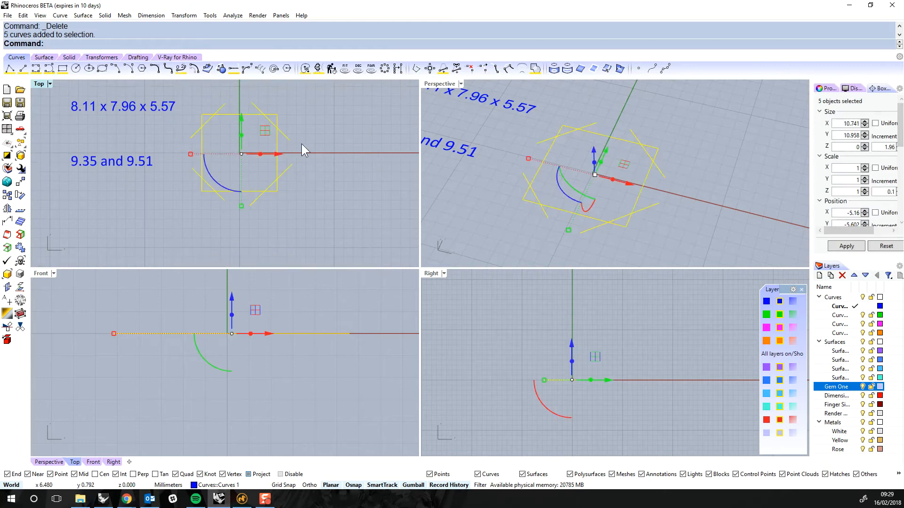
{"action": "double_click", "coordinate": [38, 84]}
{"action": "right_click_drag", "start_coordinate": [499, 241], "coordinate": [476, 224]}
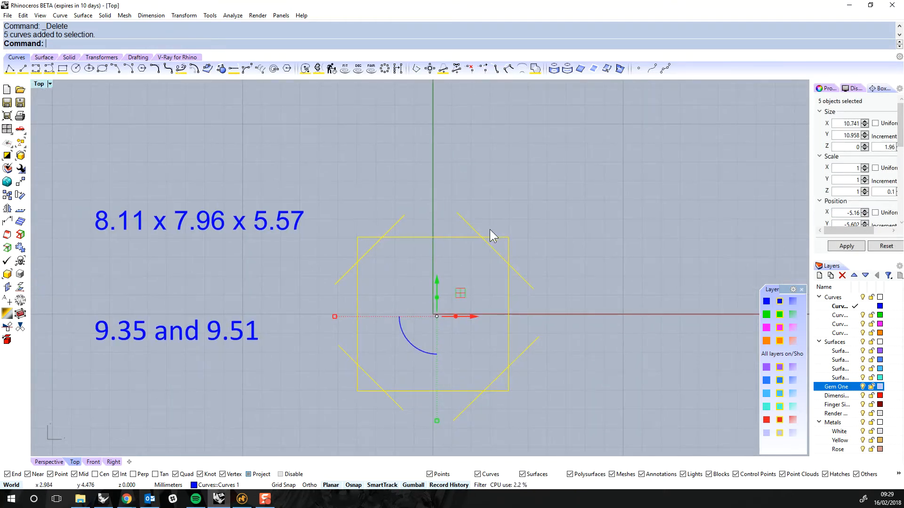
{"action": "type", "text": "trim"}
{"action": "key", "text": "Return"}
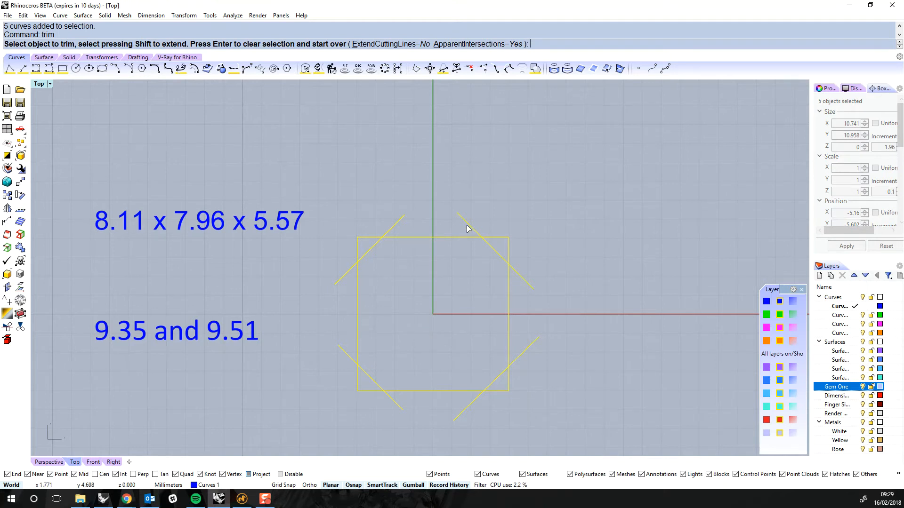
{"action": "left_click", "coordinate": [467, 226]}
{"action": "left_click", "coordinate": [508, 242]}
{"action": "left_click", "coordinate": [521, 276]}
{"action": "key", "text": "Return"}
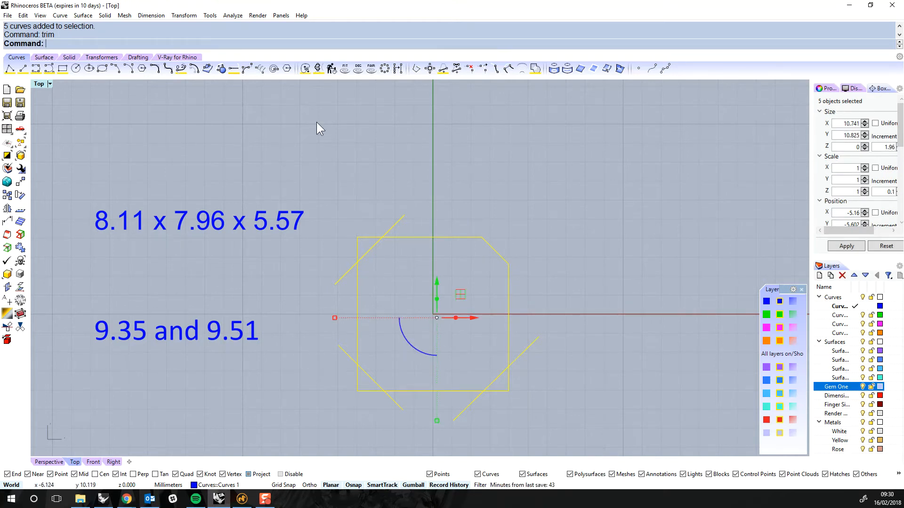
Run a curve boolean with DeleteInput=All on the selected curves, keeping only the central region as one octagonal outline
{"action": "left_click", "coordinate": [536, 69]}
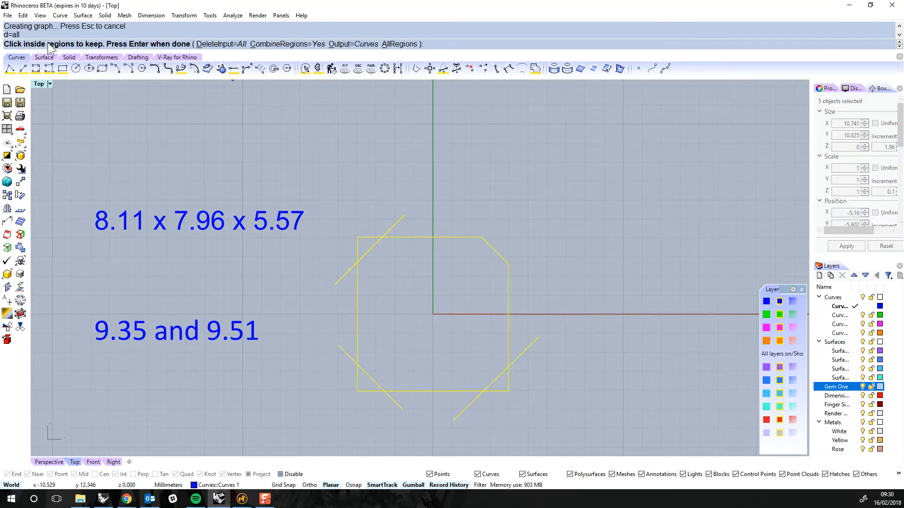
{"action": "left_click", "coordinate": [394, 281]}
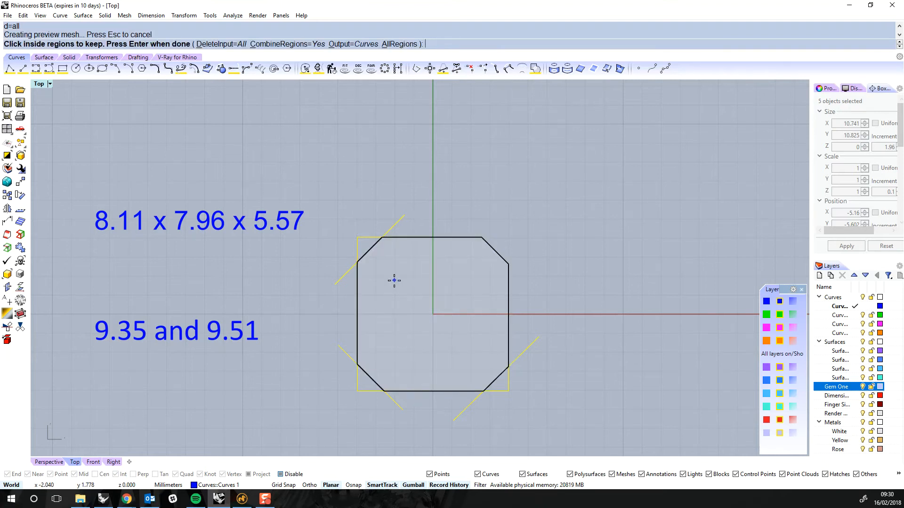
{"action": "right_click", "coordinate": [394, 281]}
{"action": "right_click_drag", "start_coordinate": [394, 280], "coordinate": [345, 228]}
{"action": "right_click_drag", "start_coordinate": [509, 194], "coordinate": [514, 236]}
{"action": "left_click", "coordinate": [259, 252]}
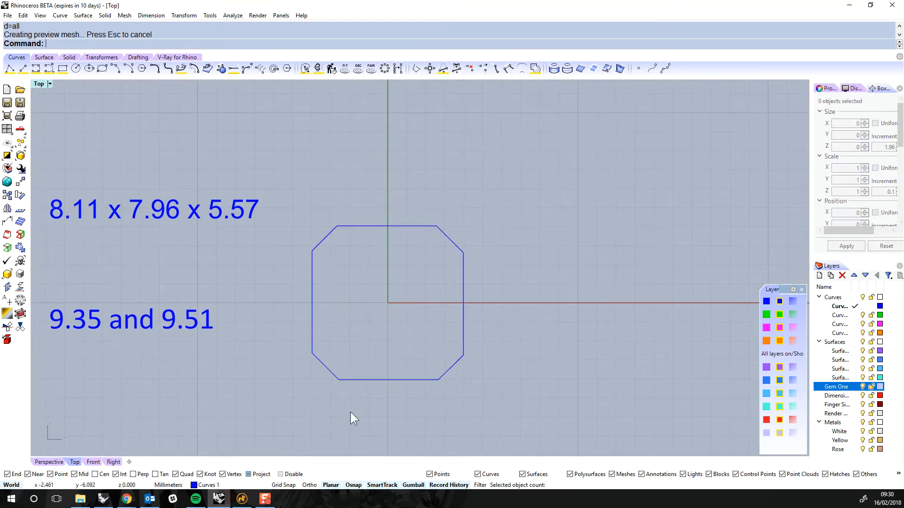
{"action": "right_click_drag", "start_coordinate": [444, 260], "coordinate": [453, 255]}
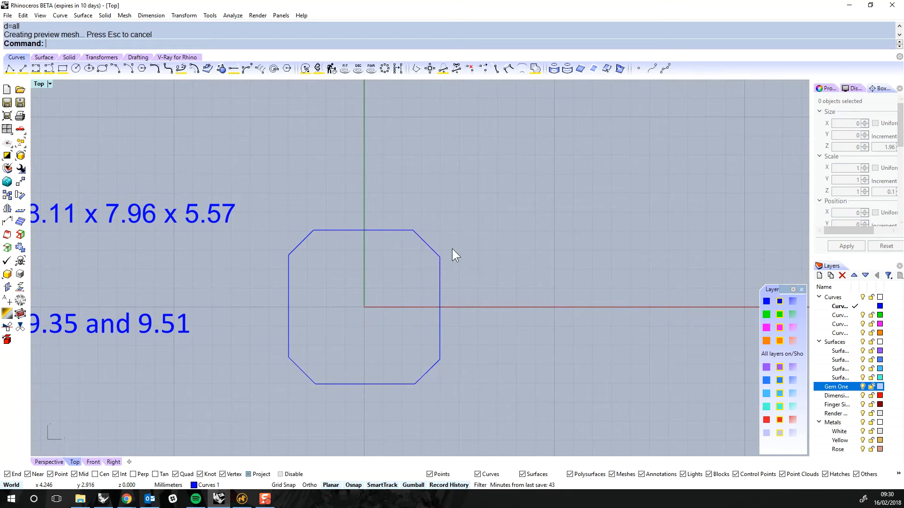
Select the octagonal outline and examine its size and object properties
{"action": "left_click", "coordinate": [441, 273]}
{"action": "right_click_drag", "start_coordinate": [476, 293], "coordinate": [529, 272]}
{"action": "right_click_drag", "start_coordinate": [525, 267], "coordinate": [511, 247]}
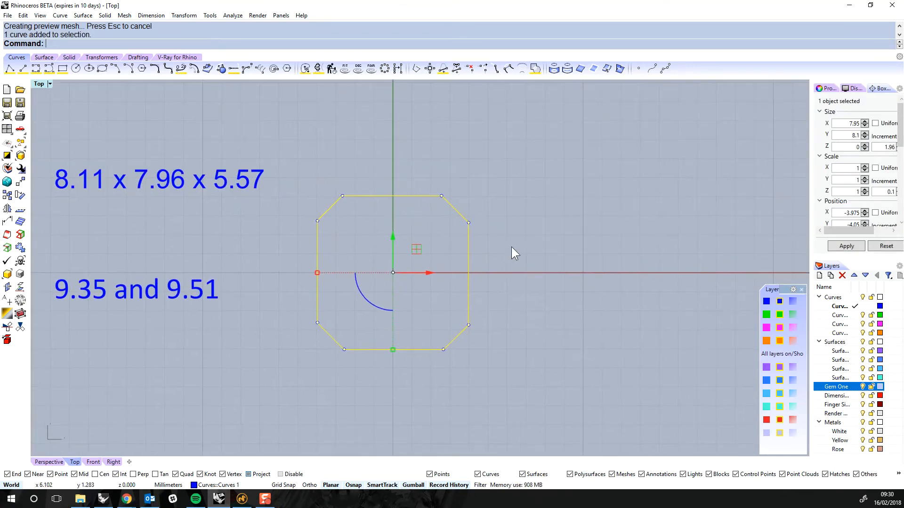
{"action": "left_click", "coordinate": [558, 221]}
{"action": "left_click", "coordinate": [824, 88]}
{"action": "key", "text": "ctrl+shift+p"}
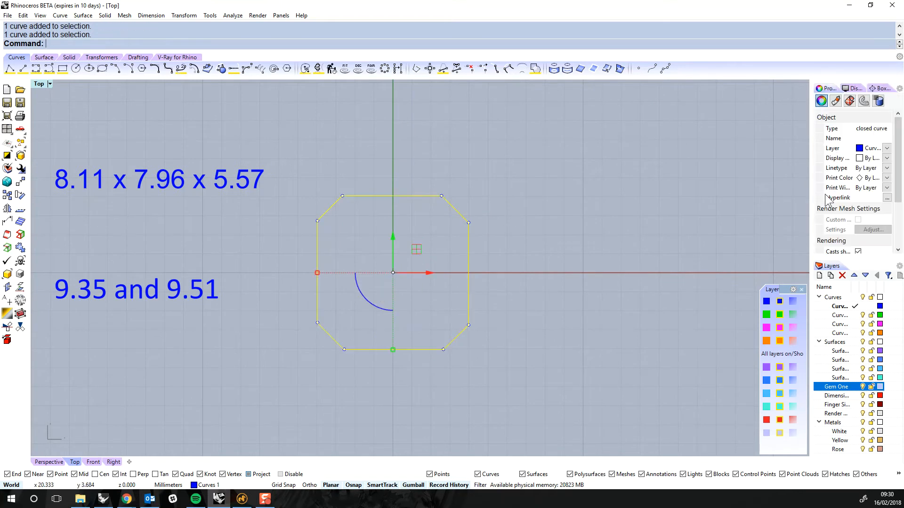
{"action": "right_click_drag", "start_coordinate": [440, 294], "coordinate": [476, 303]}
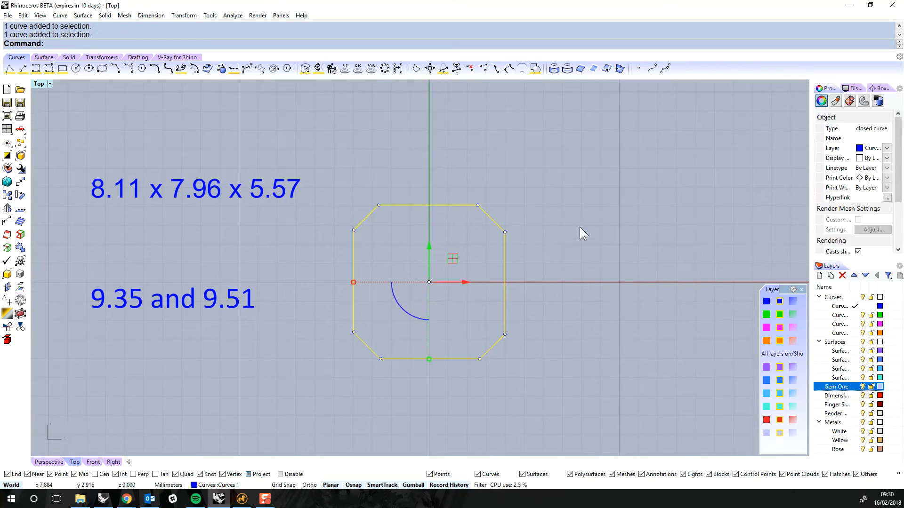
Check the outline's X and Y size in BoxEdit and look through the list of available panels
{"action": "left_click", "coordinate": [880, 89]}
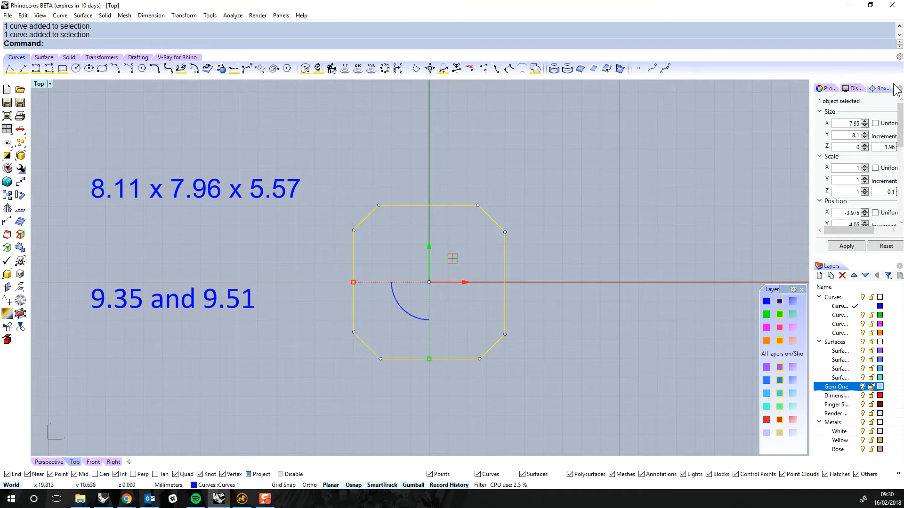
{"action": "right_click", "coordinate": [883, 93]}
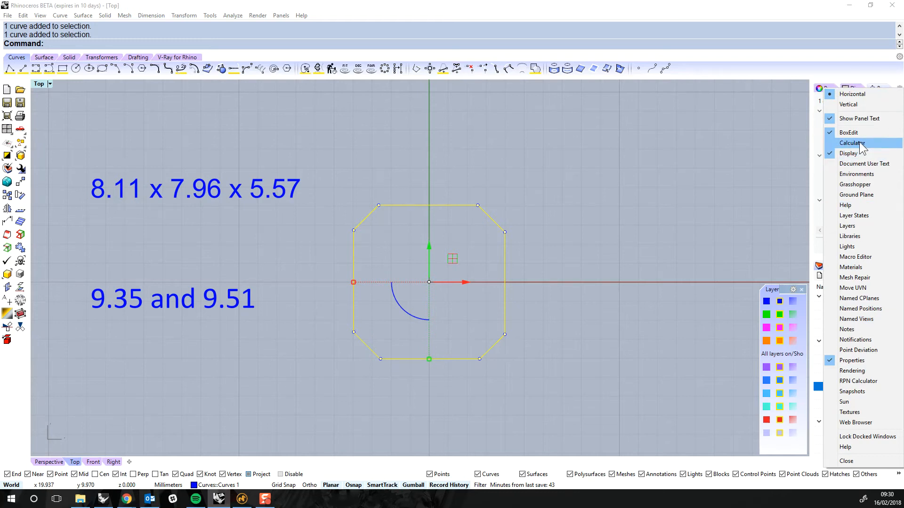
{"action": "left_click", "coordinate": [649, 193]}
{"action": "right_click_drag", "start_coordinate": [578, 210], "coordinate": [614, 193]}
{"action": "right_click", "coordinate": [608, 203]}
{"action": "right_click_drag", "start_coordinate": [579, 240], "coordinate": [530, 244]}
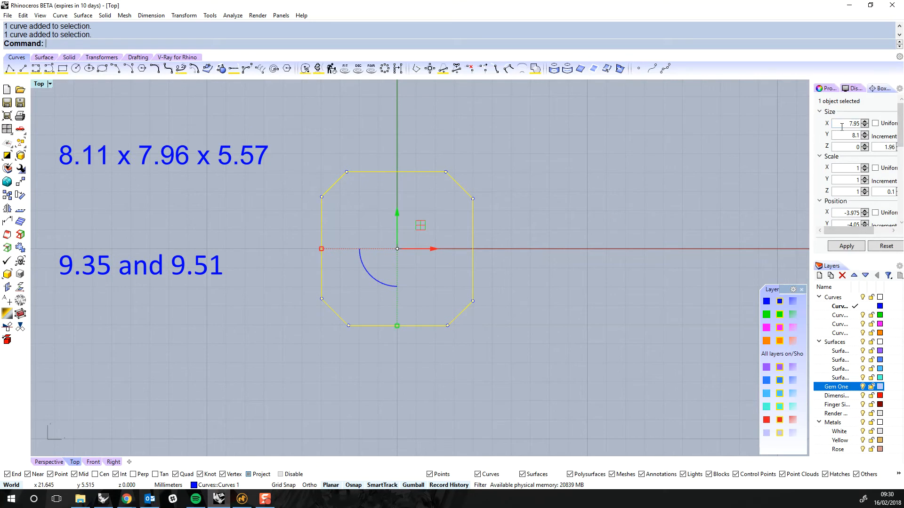
Deselect the octagonal outline and restore the four-viewport layout
{"action": "right_click_drag", "start_coordinate": [701, 176], "coordinate": [480, 273]}
{"action": "scroll", "coordinate": [609, 233], "scroll_direction": "down", "scroll_amount": 4}
{"action": "left_click", "coordinate": [558, 230]}
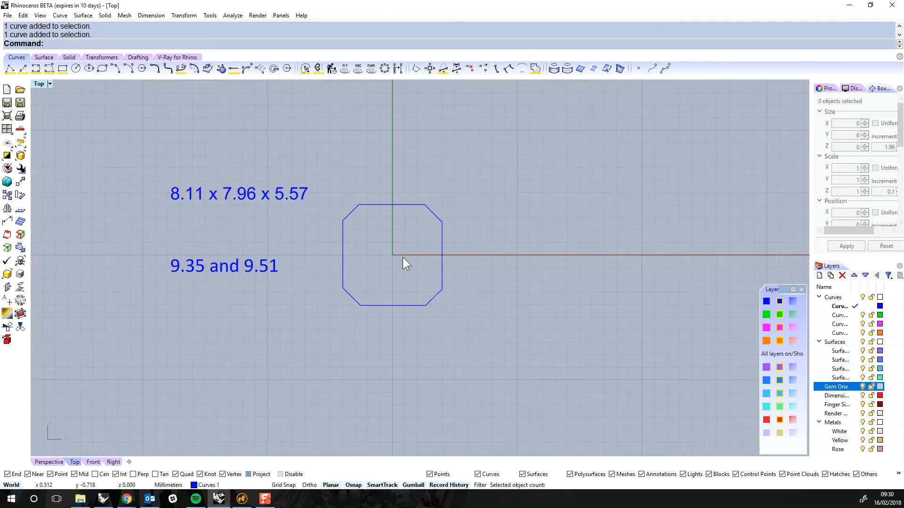
{"action": "double_click", "coordinate": [41, 84]}
{"action": "right_click_drag", "start_coordinate": [302, 339], "coordinate": [313, 321]}
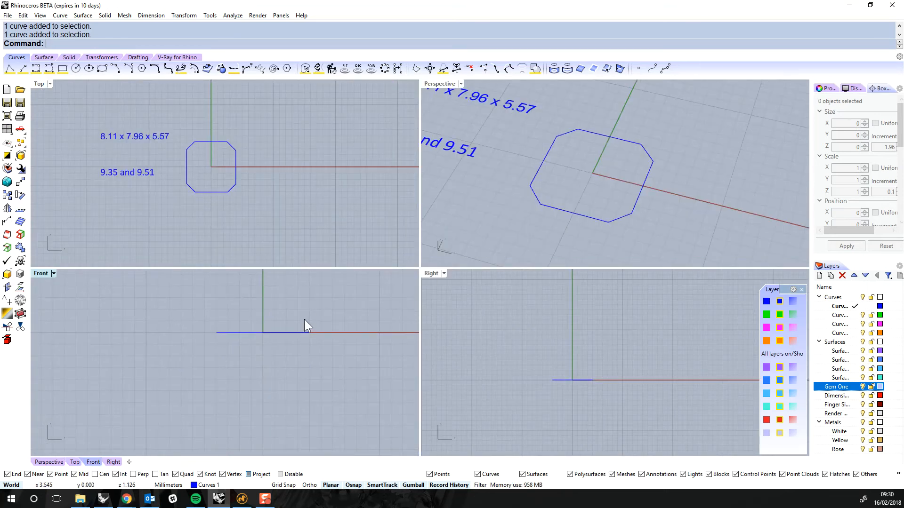
Try to draw a 5.55 mm vertical polyline straight down from the origin in the Front view
{"action": "right_click", "coordinate": [303, 317]}
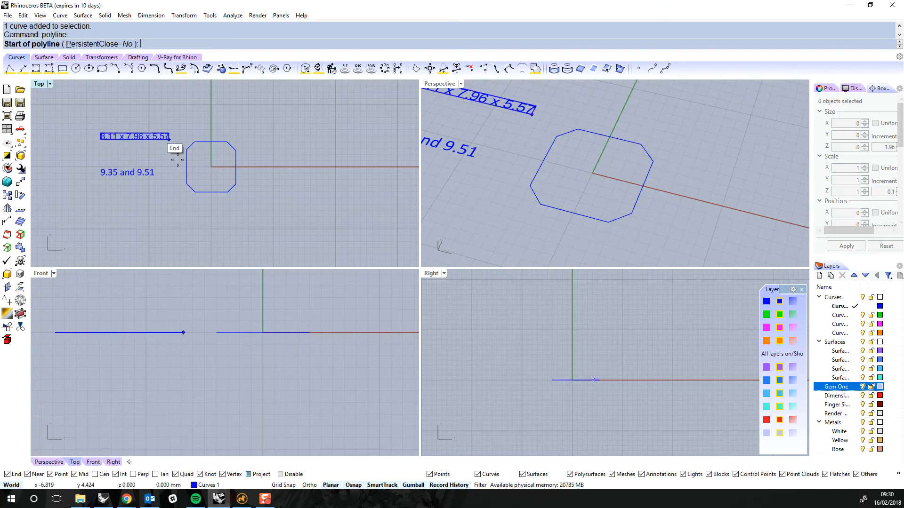
{"action": "left_click", "coordinate": [263, 332]}
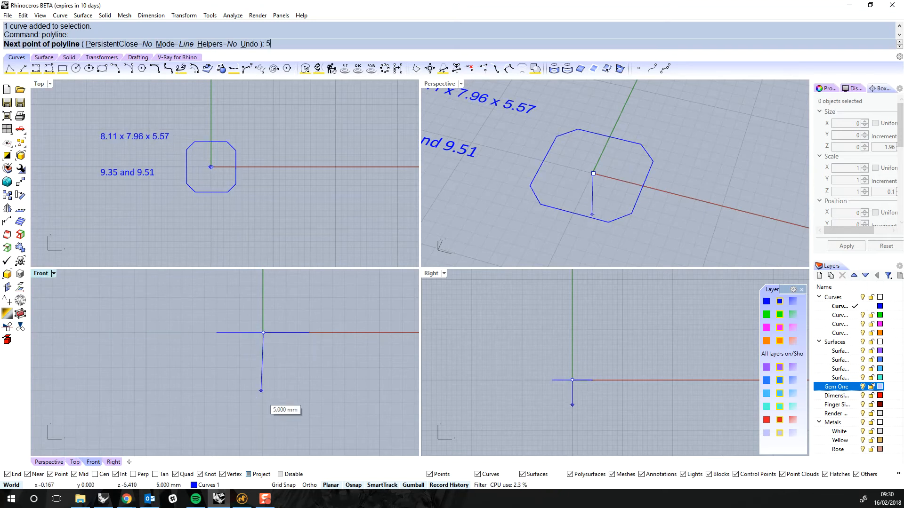
{"action": "type", "text": "5.55"}
{"action": "key", "text": "Return"}
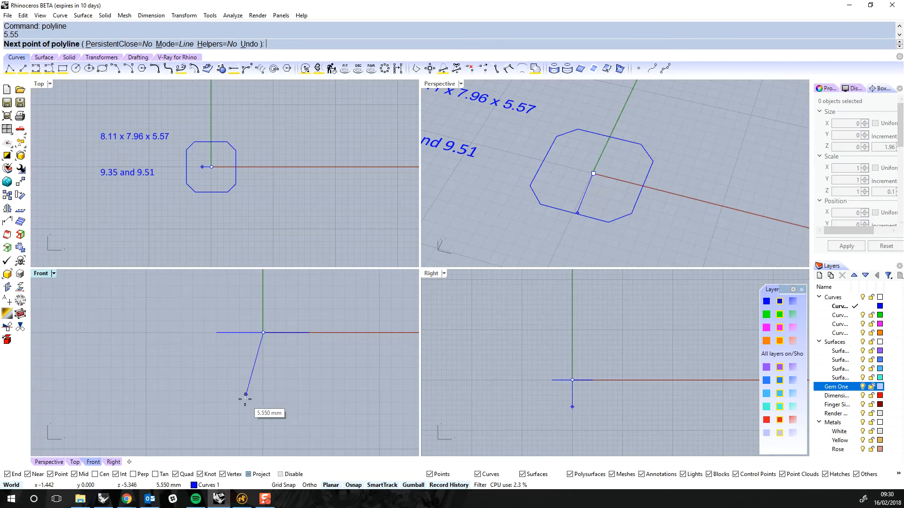
{"action": "left_click", "coordinate": [245, 399], "text": "shift"}
{"action": "right_click", "coordinate": [291, 373]}
Shift the vertical line upwards past the outline's plane, inspect it near the origin, and delete it
{"action": "left_click_drag", "start_coordinate": [278, 361], "coordinate": [249, 377]}
{"action": "right_click_drag", "start_coordinate": [290, 330], "coordinate": [275, 360]}
{"action": "left_click_drag", "start_coordinate": [248, 357], "coordinate": [281, 363]}
{"action": "key", "text": "Escape"}
{"action": "scroll", "coordinate": [281, 355], "scroll_direction": "up", "scroll_amount": 10}
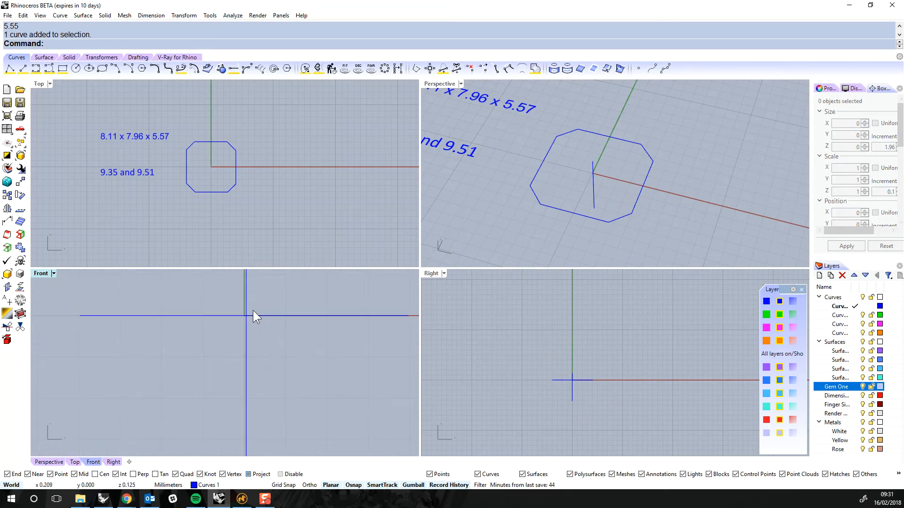
{"action": "left_click", "coordinate": [246, 297]}
{"action": "key", "text": "Delete"}
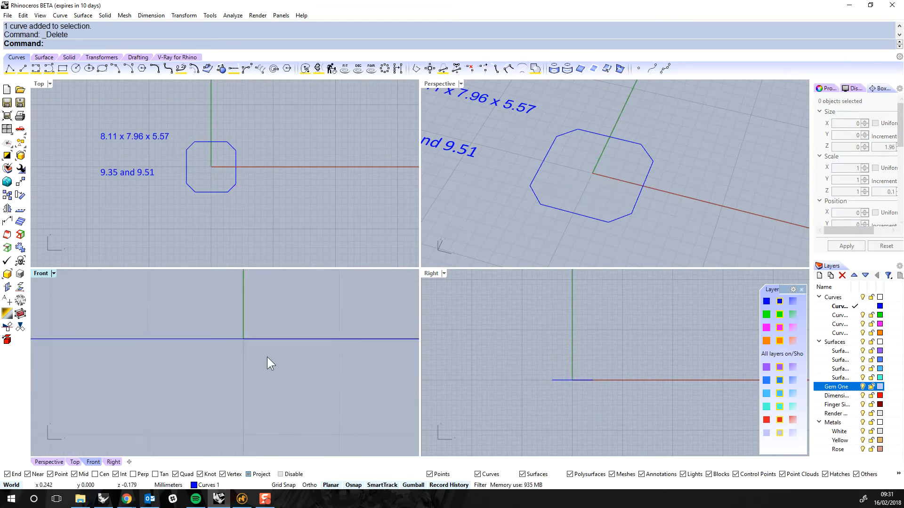
Draw a polyline from 0,0,0 straight down in the Front view with a length of 5.55 mm
{"action": "type", "text": "polyline"}
{"action": "key", "text": "Return"}
{"action": "scroll", "coordinate": [266, 358], "scroll_direction": "down", "scroll_amount": 3}
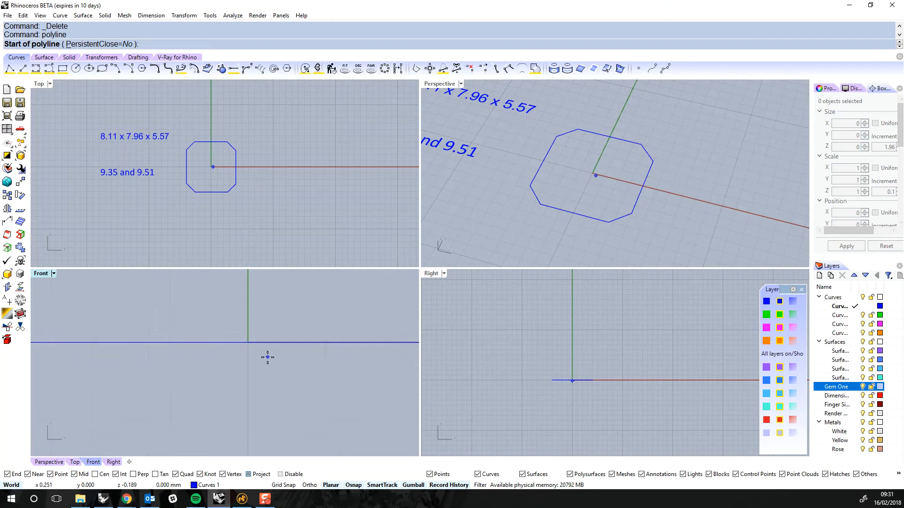
{"action": "type", "text": "0,0,0"}
{"action": "key", "text": "Return"}
{"action": "type", "text": "5.55"}
{"action": "key", "text": "Return"}
{"action": "left_click", "coordinate": [264, 426]}
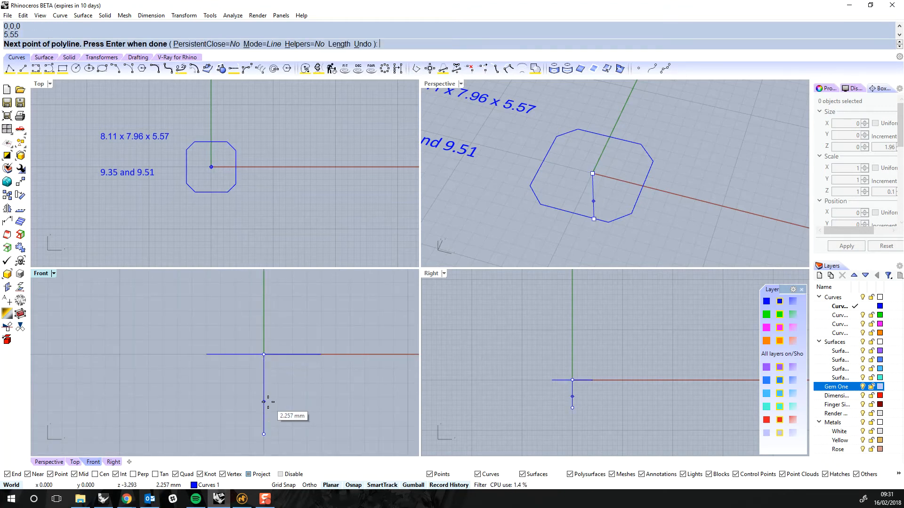
{"action": "key", "text": "Return"}
Move the vertical line up along the vertical axis in the Front view until about a fifth of it sits above the outline
{"action": "left_click", "coordinate": [261, 380]}
{"action": "left_click_drag", "start_coordinate": [261, 379], "coordinate": [268, 335]}
{"action": "key", "text": "Escape"}
{"action": "scroll", "coordinate": [252, 371], "scroll_direction": "up", "scroll_amount": 5}
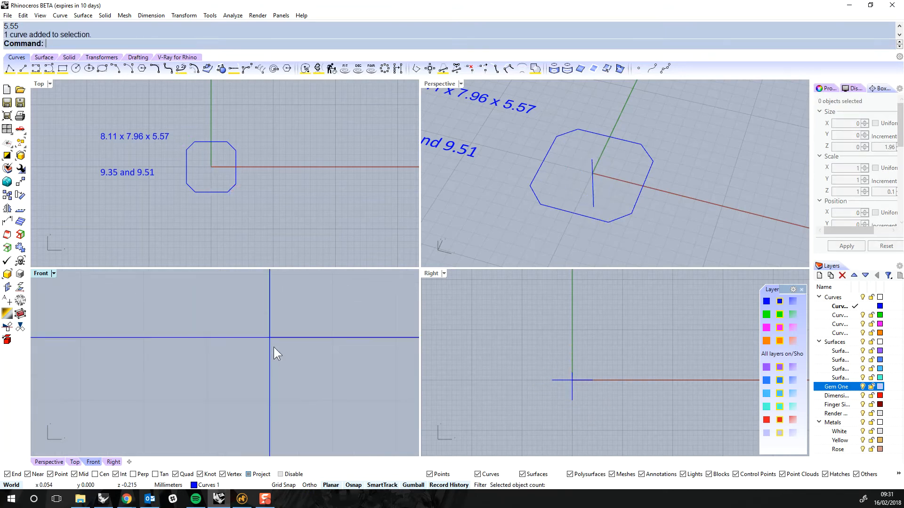
{"action": "scroll", "coordinate": [272, 332], "scroll_direction": "down", "scroll_amount": 5}
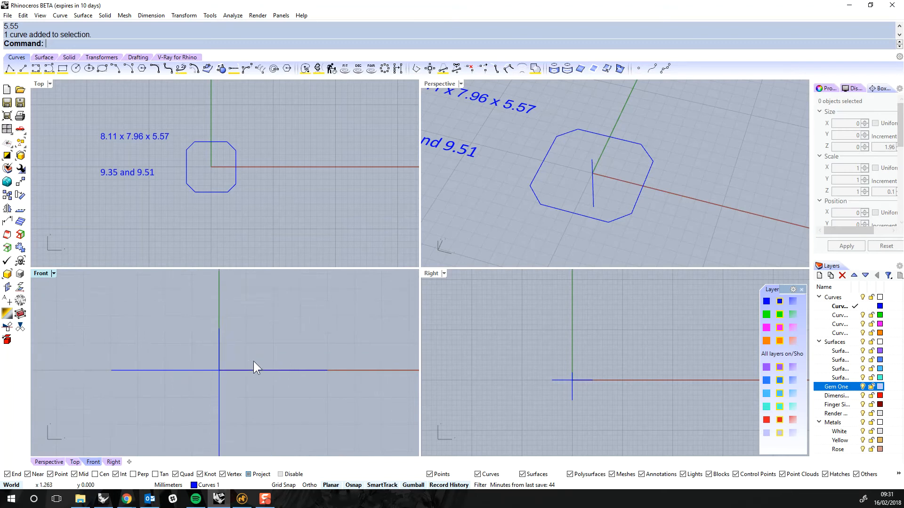
{"action": "left_click", "coordinate": [255, 354]}
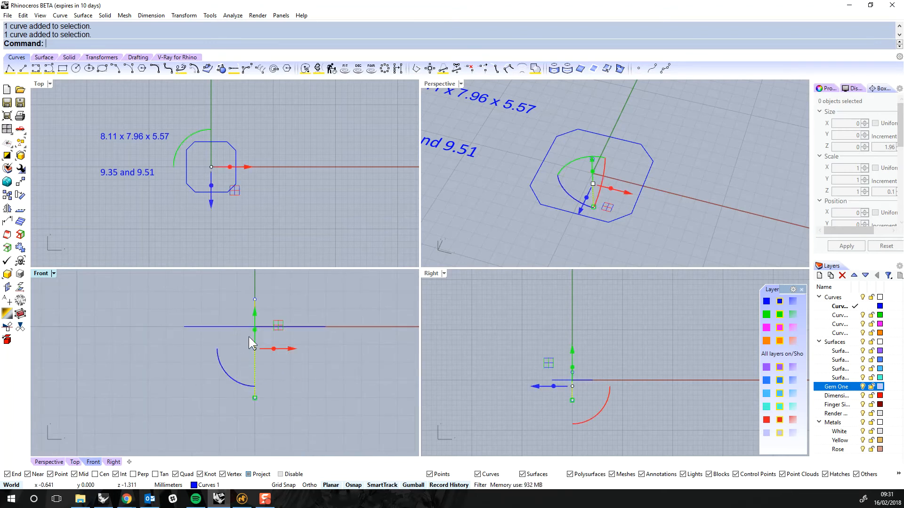
{"action": "left_click_drag", "start_coordinate": [254, 312], "coordinate": [255, 318]}
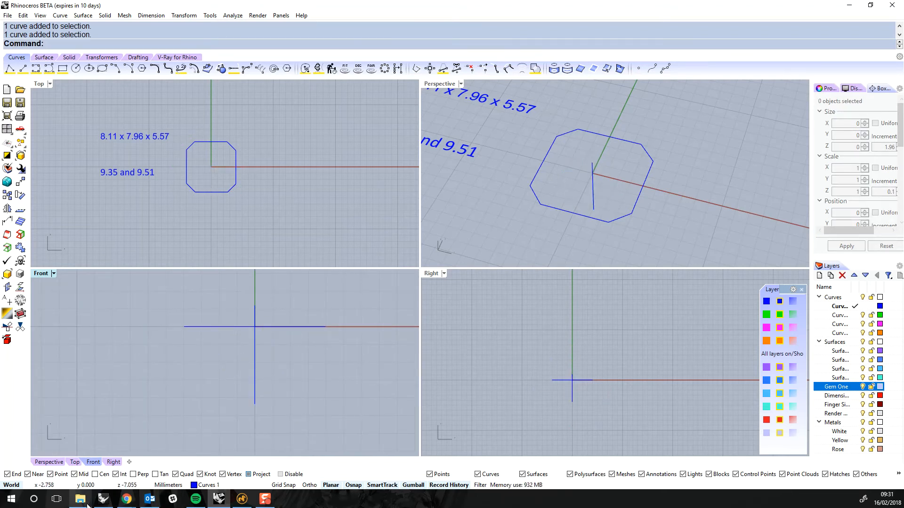
Insert the desktop image asscher side view.jpg as a picture in the Front view, about 13 mm wide and 17.5 mm high
{"action": "left_click", "coordinate": [81, 499]}
{"action": "left_click", "coordinate": [695, 278]}
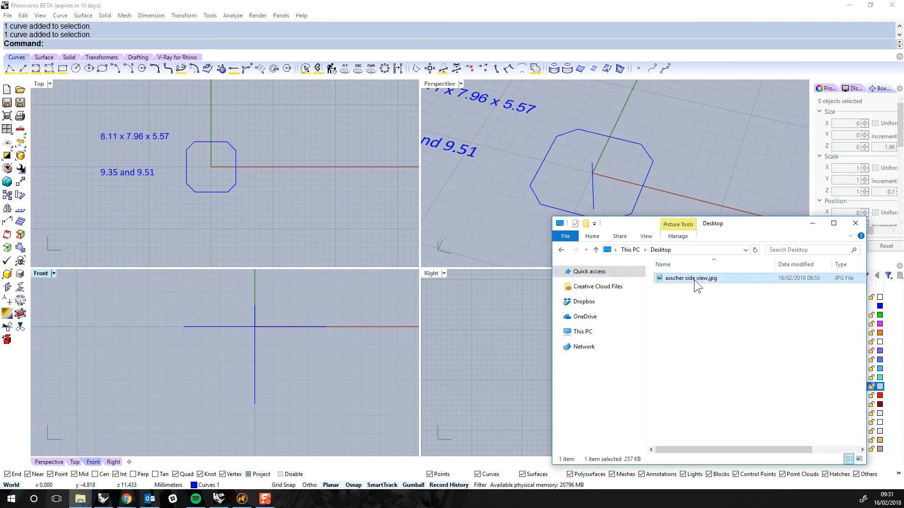
{"action": "left_click_drag", "start_coordinate": [722, 278], "coordinate": [307, 419]}
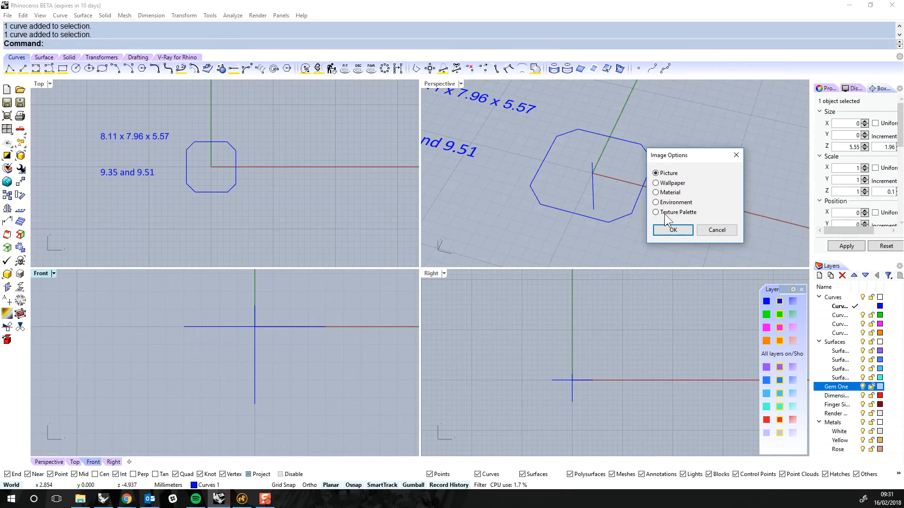
{"action": "left_click", "coordinate": [673, 230]}
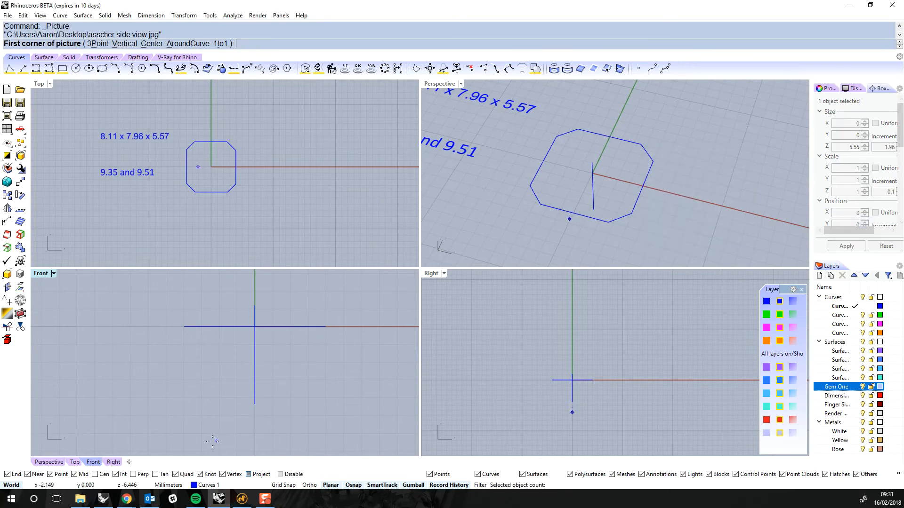
{"action": "left_click", "coordinate": [194, 440]}
{"action": "left_click", "coordinate": [314, 408]}
{"action": "scroll", "coordinate": [309, 370], "scroll_direction": "up", "scroll_amount": 2}
{"action": "right_click_drag", "start_coordinate": [309, 370], "coordinate": [296, 340]}
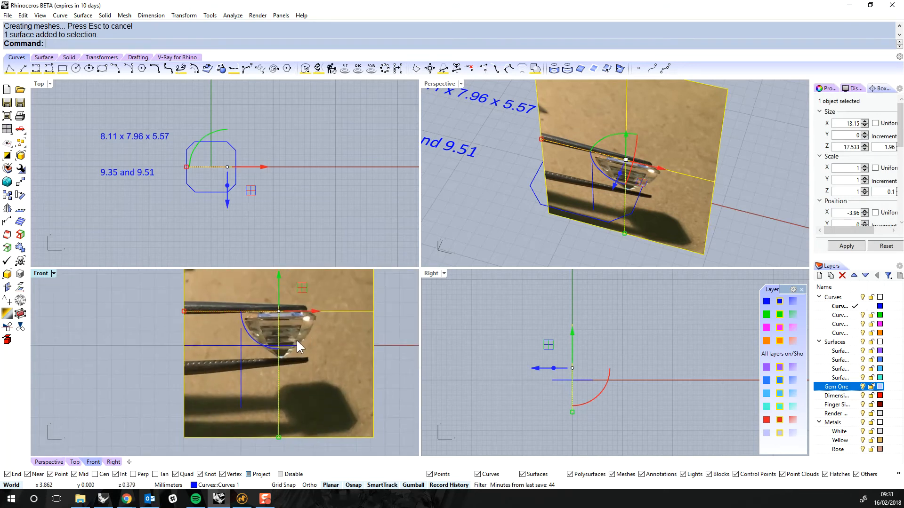
In the enlarged Front view, move the picture to centre the gem on the vertical line and rotate it slightly to level the gem
{"action": "double_click", "coordinate": [45, 276]}
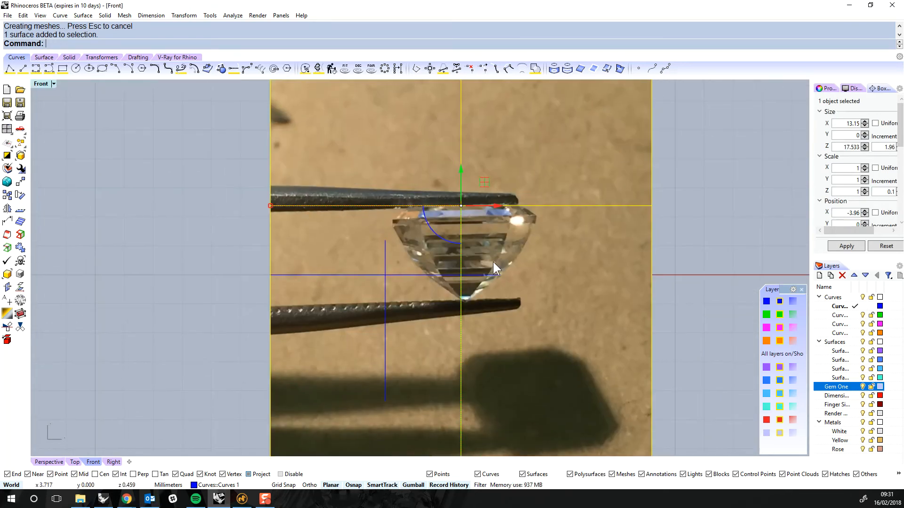
{"action": "left_click_drag", "start_coordinate": [487, 183], "coordinate": [411, 241]}
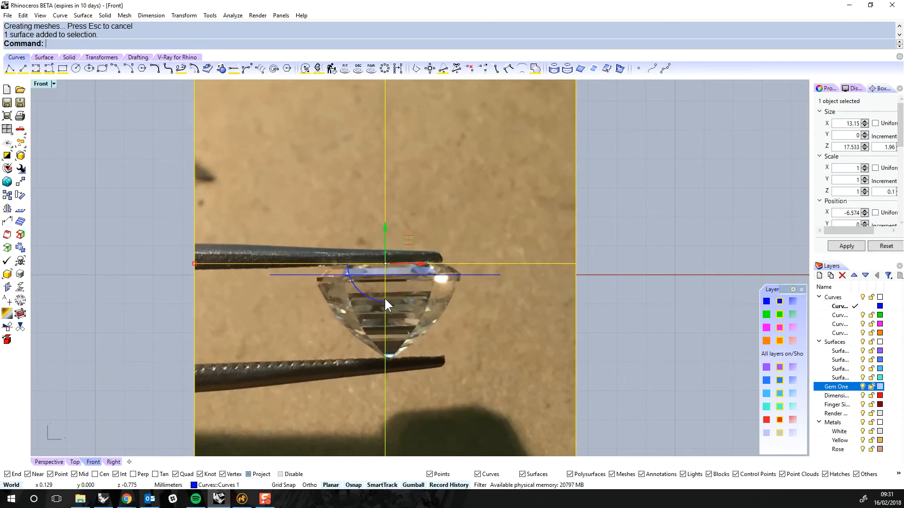
{"action": "left_click_drag", "start_coordinate": [369, 296], "coordinate": [368, 295]}
Scale the picture in two dimensions from 0,0,0 until the gem's width matches the outline's width
{"action": "type", "text": "scale2d"}
{"action": "key", "text": "Return"}
{"action": "type", "text": "0,0,0"}
{"action": "key", "text": "Return"}
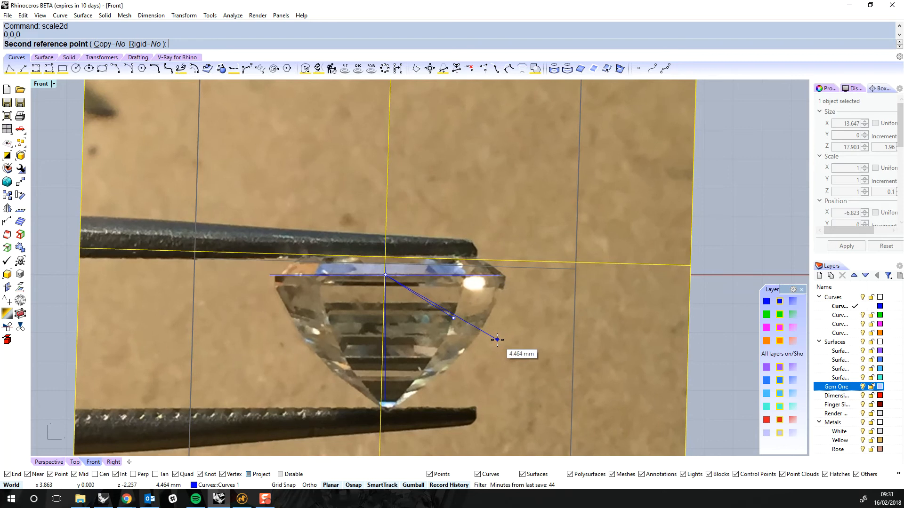
{"action": "left_click", "coordinate": [498, 339]}
{"action": "left_click", "coordinate": [502, 278]}
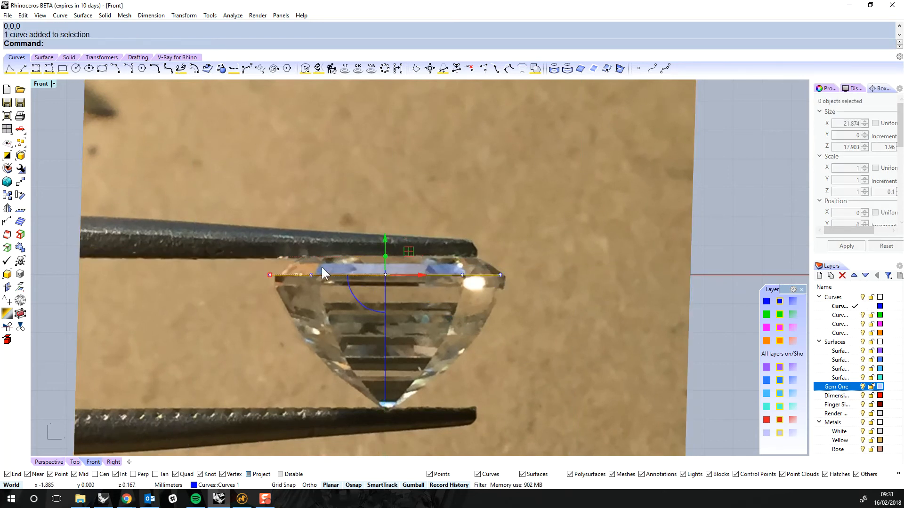
Nudge the picture so the gem's widest edges line up with the ends of the horizontal outline
{"action": "left_click", "coordinate": [318, 289]}
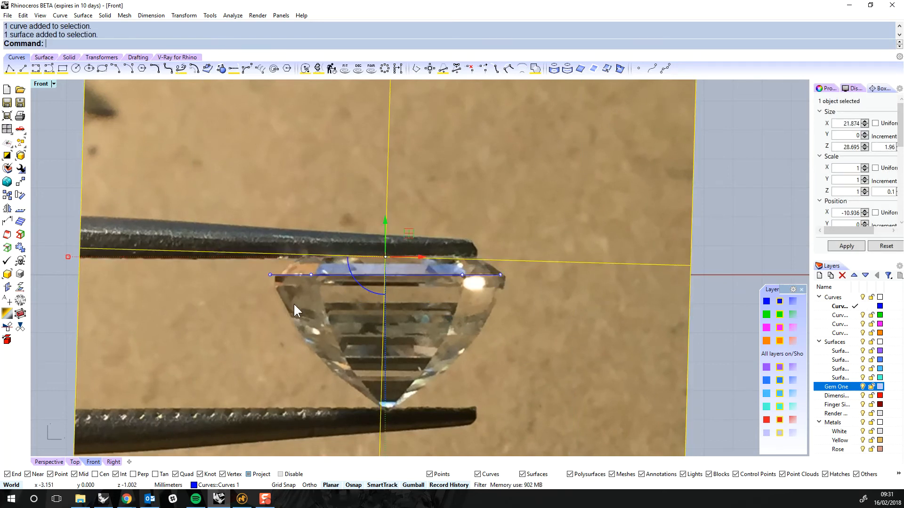
{"action": "left_click_drag", "start_coordinate": [409, 231], "coordinate": [407, 230]}
{"action": "key", "text": "Escape"}
{"action": "right_click_drag", "start_coordinate": [468, 341], "coordinate": [441, 344]}
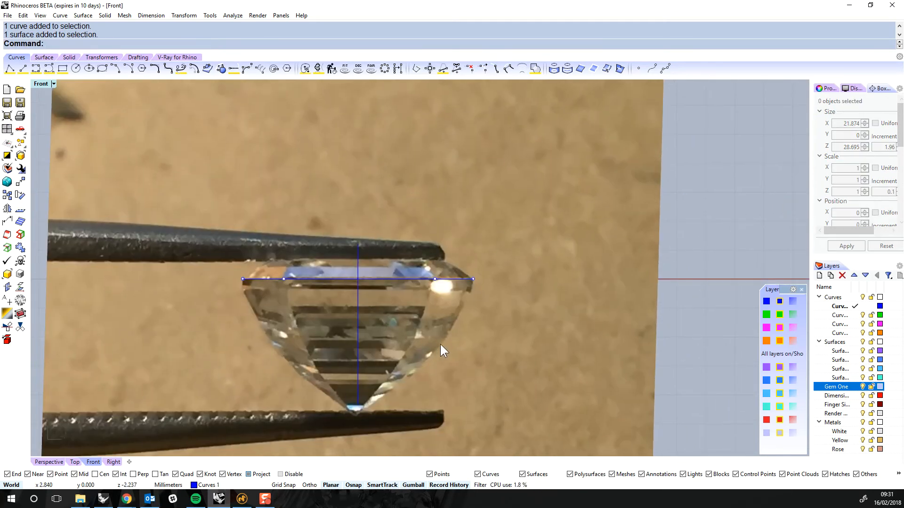
{"action": "scroll", "coordinate": [371, 405], "scroll_direction": "up", "scroll_amount": 3}
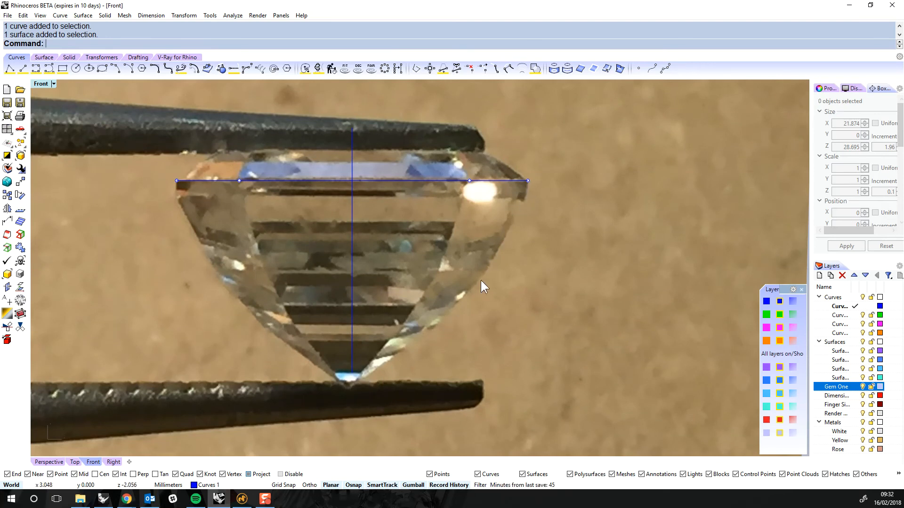
{"action": "right_click_drag", "start_coordinate": [478, 264], "coordinate": [396, 327]}
Lower the vertical depth line slightly to fit its lower end to the gem's tip, and compare the outline's end with the picture
{"action": "left_click", "coordinate": [272, 290]}
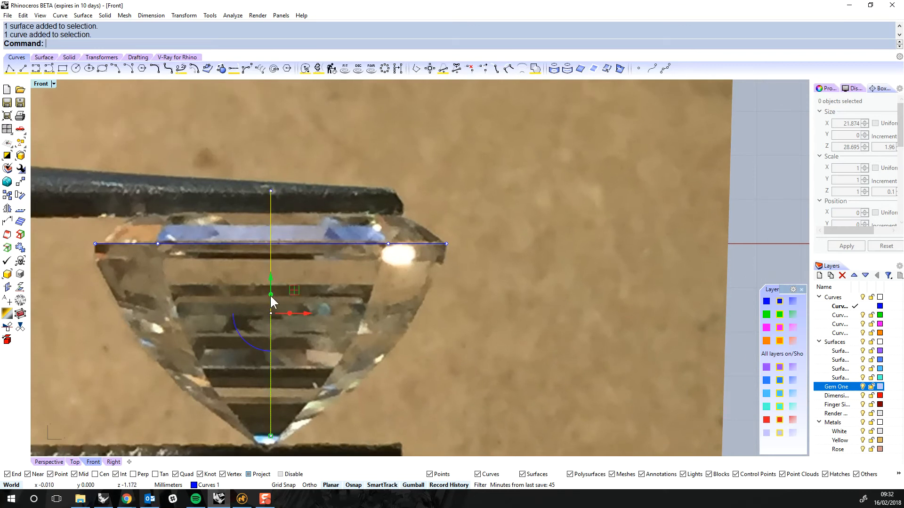
{"action": "left_click_drag", "start_coordinate": [270, 281], "coordinate": [269, 292]}
{"action": "left_click", "coordinate": [445, 268]}
{"action": "scroll", "coordinate": [532, 355], "scroll_direction": "up", "scroll_amount": 4}
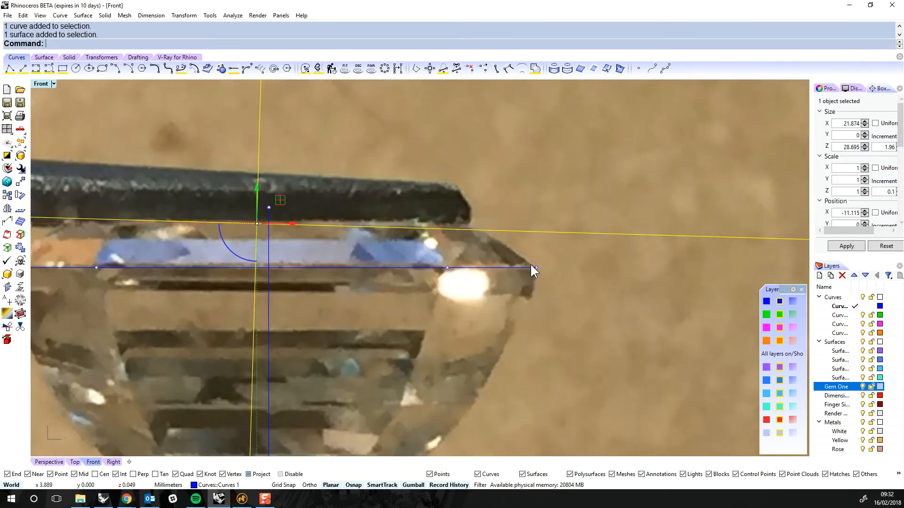
{"action": "key", "text": "Escape"}
{"action": "scroll", "coordinate": [417, 250], "scroll_direction": "down", "scroll_amount": 3}
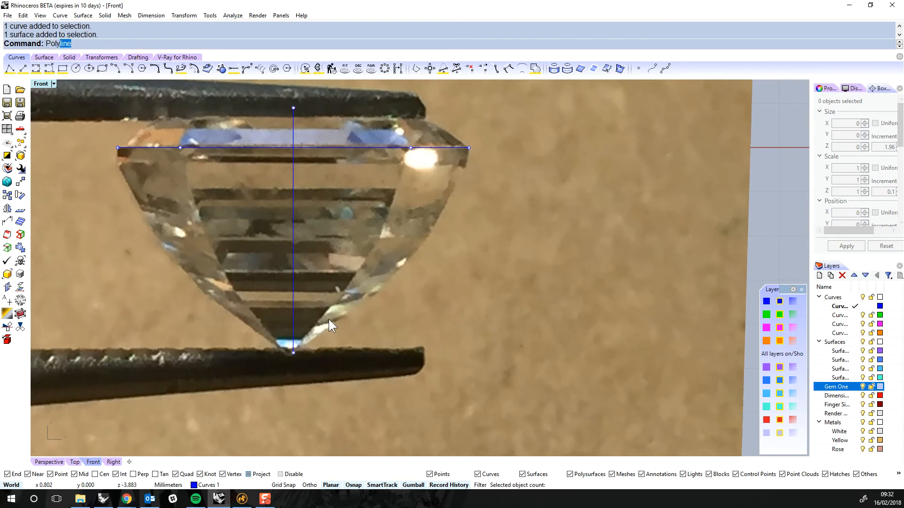
Start a polyline at the depth line's lower end and trace the gem's right lower slope up to just below the outline's end
{"action": "key", "text": "Return"}
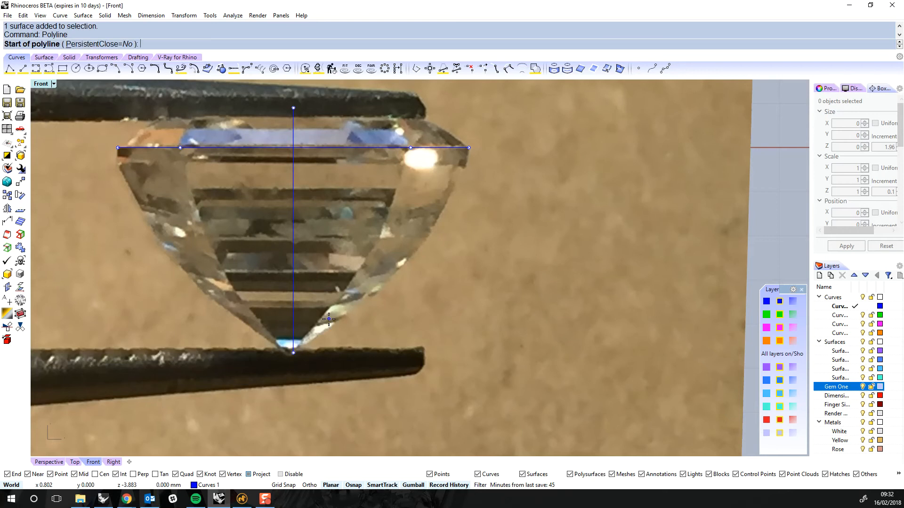
{"action": "left_click", "coordinate": [294, 352]}
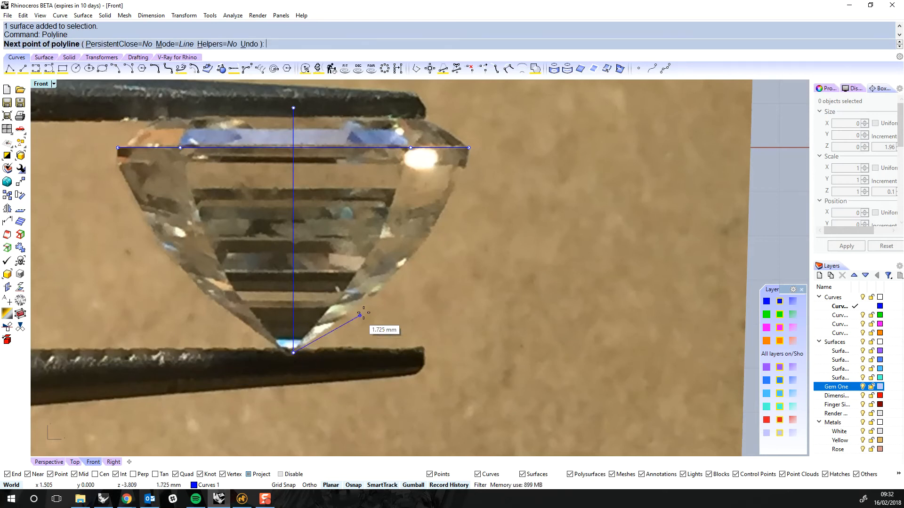
{"action": "left_click", "coordinate": [377, 293]}
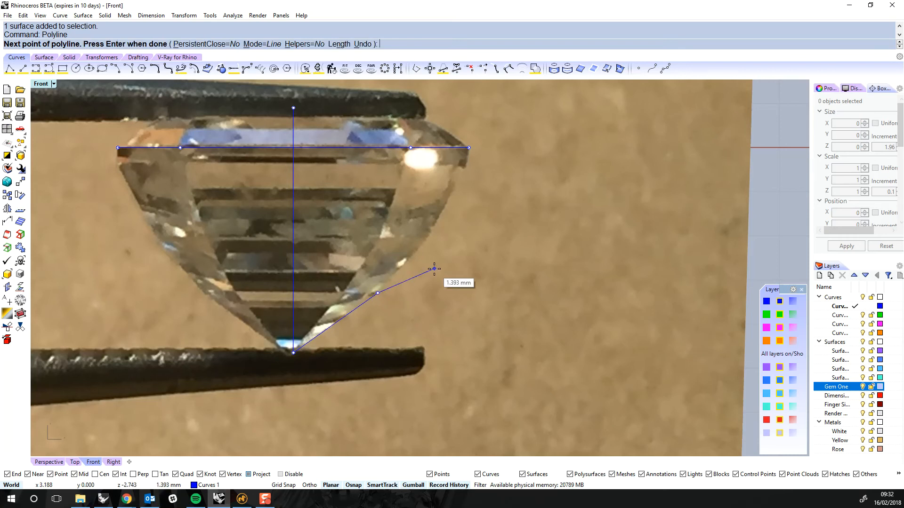
{"action": "left_click", "coordinate": [431, 234]}
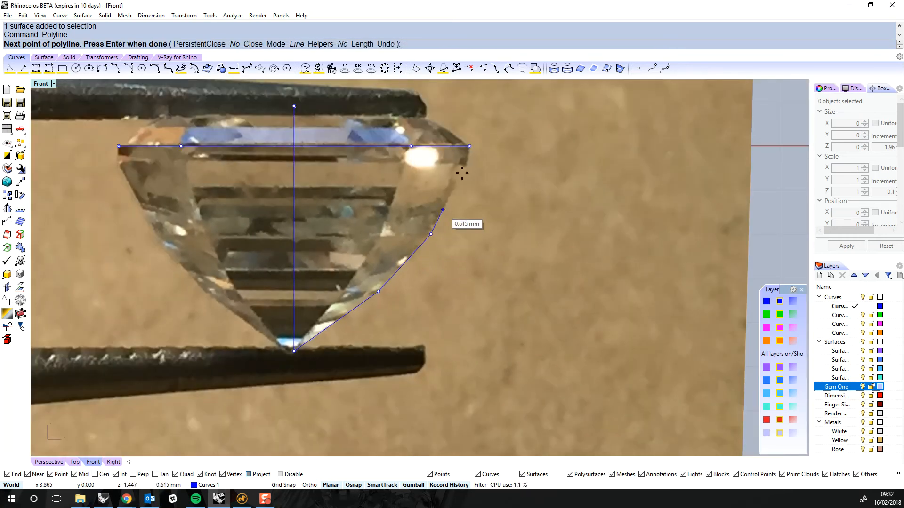
{"action": "scroll", "coordinate": [462, 173], "scroll_direction": "up", "scroll_amount": 4}
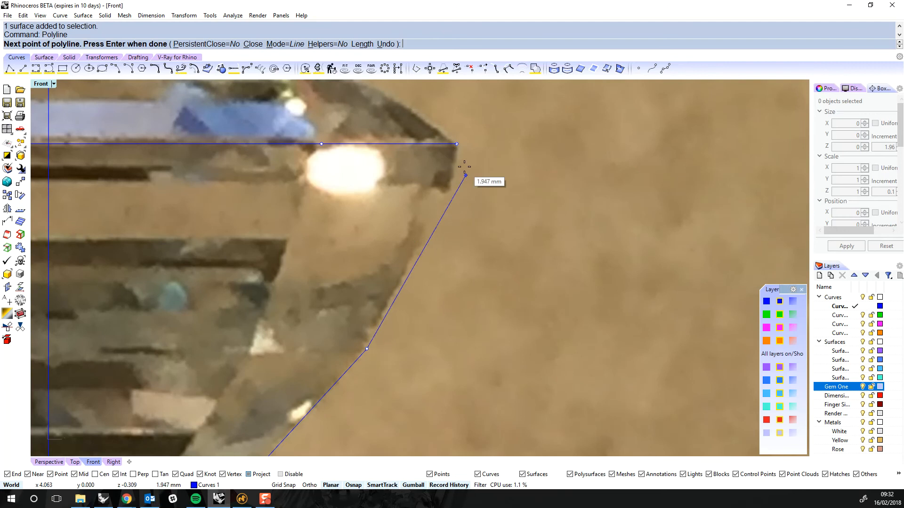
{"action": "scroll", "coordinate": [332, 430], "scroll_direction": "up", "scroll_amount": 1}
{"action": "scroll", "coordinate": [332, 429], "scroll_direction": "down", "scroll_amount": 1}
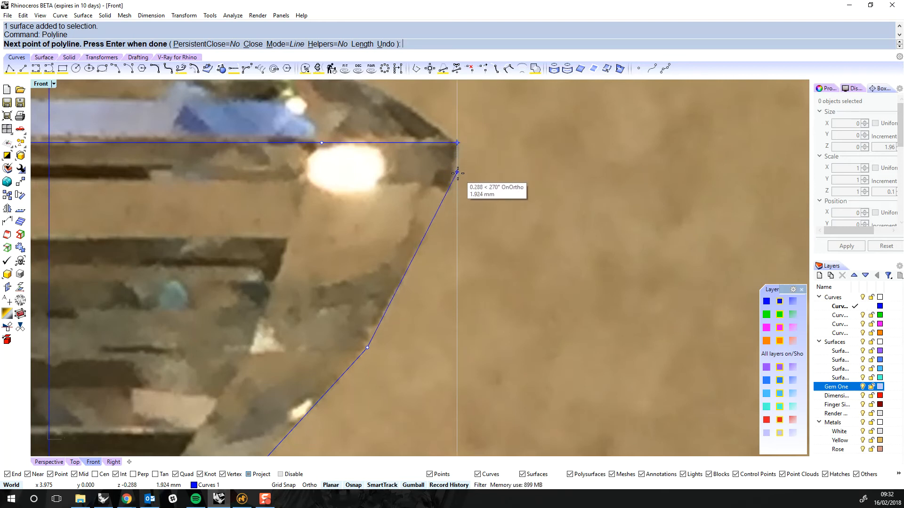
{"action": "left_click", "coordinate": [457, 187]}
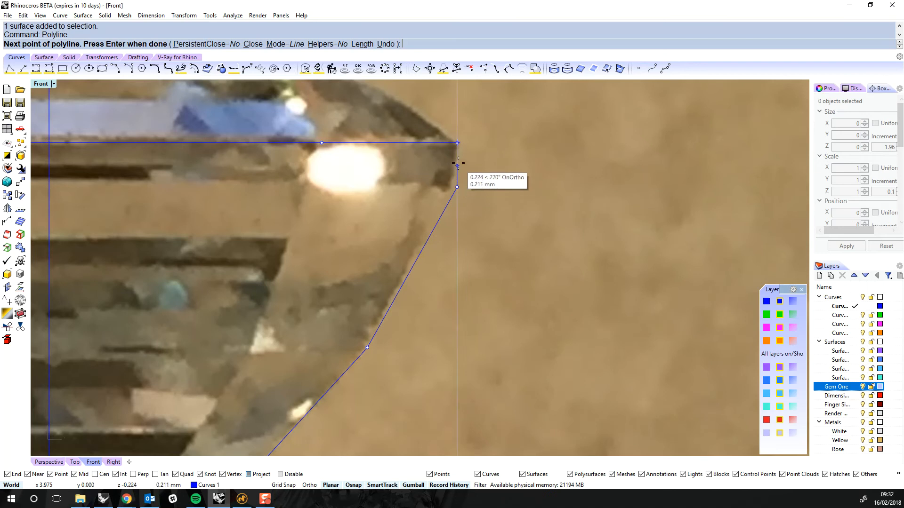
Continue the polyline vertically to the outline's end, along two sloped crown segments, and horizontally to the depth line's upper end
{"action": "scroll", "coordinate": [457, 143], "scroll_direction": "down", "scroll_amount": 4}
{"action": "right_click_drag", "start_coordinate": [481, 149], "coordinate": [480, 209]}
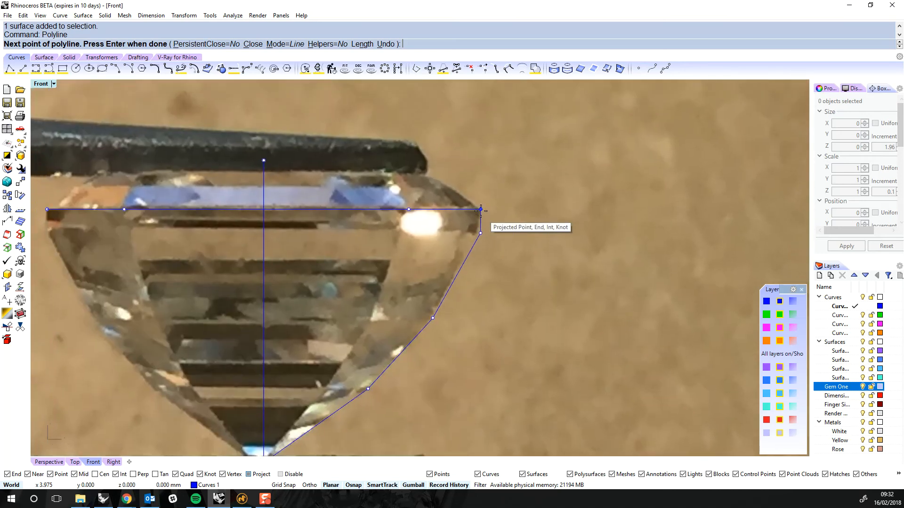
{"action": "scroll", "coordinate": [481, 209], "scroll_direction": "up", "scroll_amount": 1}
{"action": "left_click", "coordinate": [481, 209]}
{"action": "scroll", "coordinate": [480, 209], "scroll_direction": "up", "scroll_amount": 1}
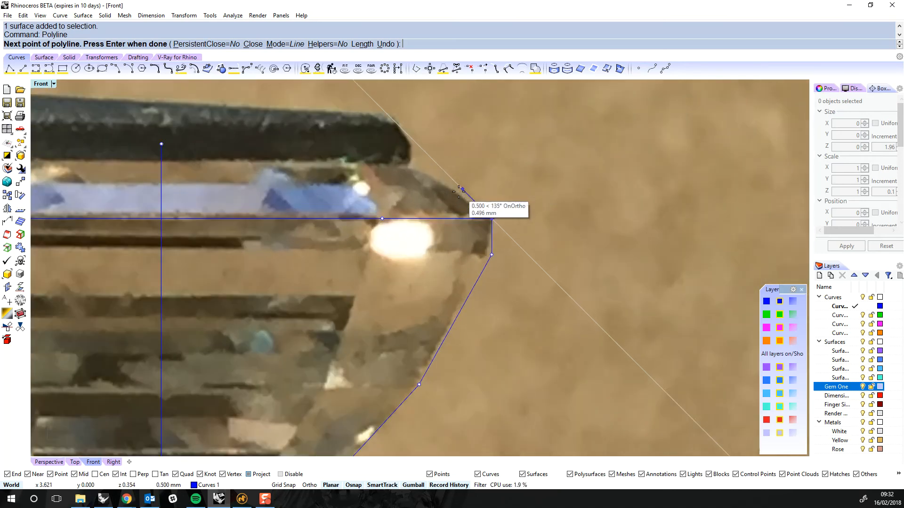
{"action": "left_click", "coordinate": [426, 174]}
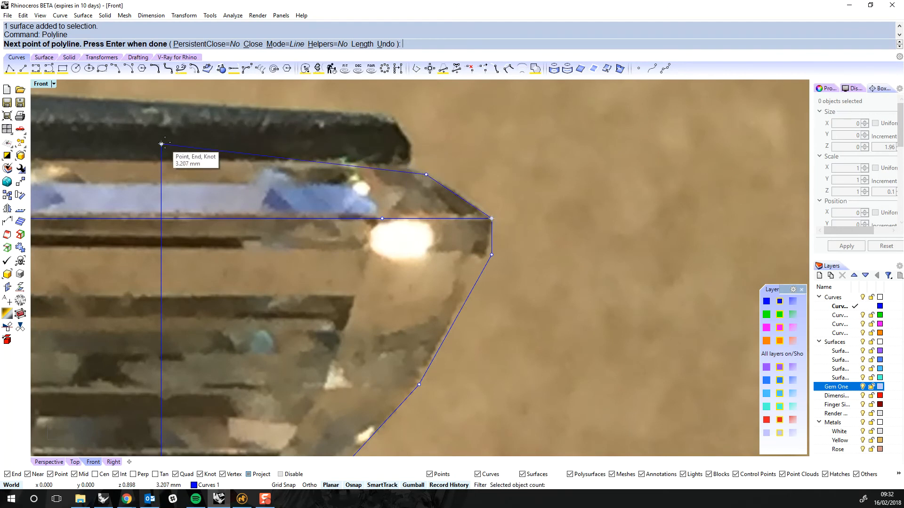
{"action": "left_click", "coordinate": [346, 143]}
{"action": "left_click", "coordinate": [161, 144]}
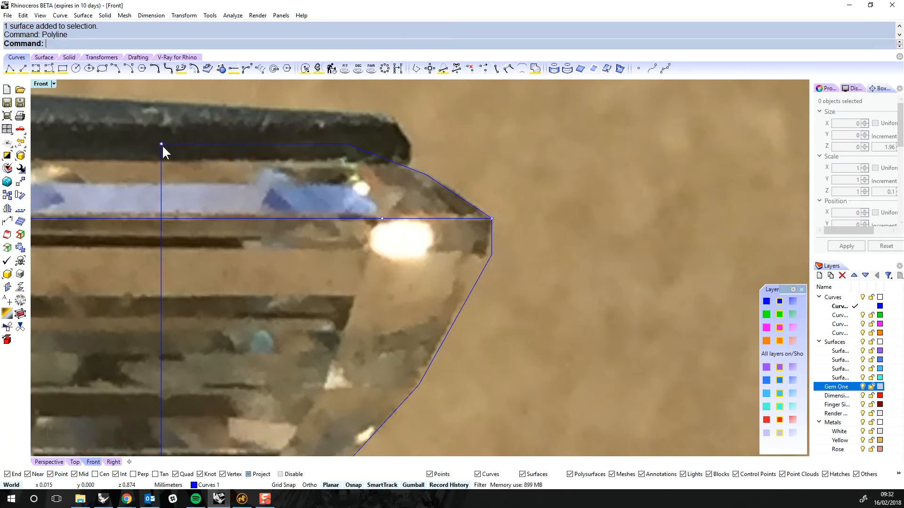
Delete the side-view reference picture from the Front view
{"action": "scroll", "coordinate": [162, 144], "scroll_direction": "down", "scroll_amount": 4}
{"action": "left_click", "coordinate": [528, 302]}
{"action": "scroll", "coordinate": [399, 201], "scroll_direction": "up", "scroll_amount": 5}
{"action": "scroll", "coordinate": [399, 201], "scroll_direction": "down", "scroll_amount": 3}
{"action": "key", "text": "Delete"}
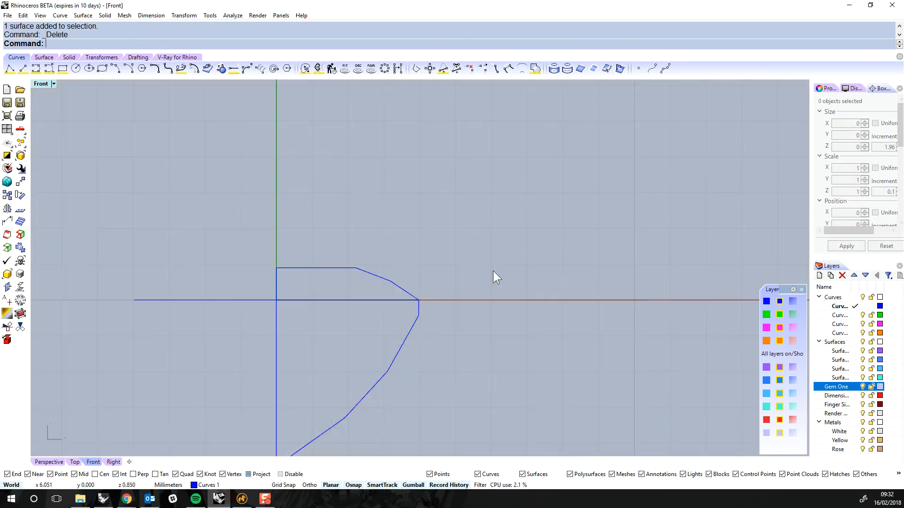
Check the profile curve's size and inspect it together with the octagonal outline in the Perspective view before restoring the four views
{"action": "left_click", "coordinate": [414, 329]}
{"action": "right_click_drag", "start_coordinate": [461, 299], "coordinate": [466, 235]}
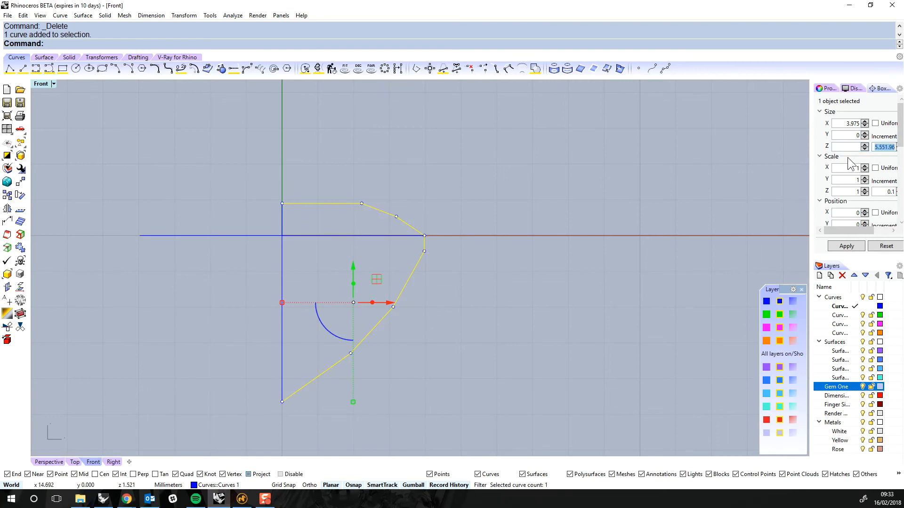
{"action": "left_click", "coordinate": [776, 212]}
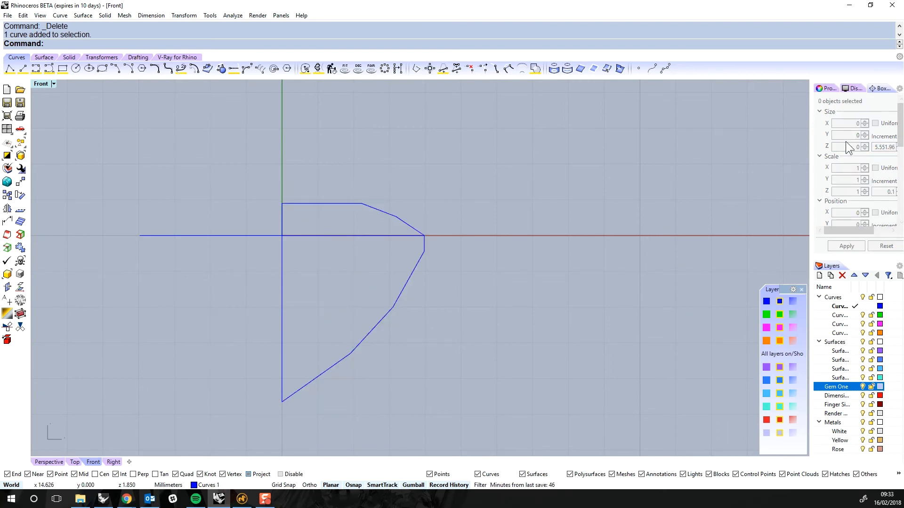
{"action": "right_click_drag", "start_coordinate": [391, 340], "coordinate": [488, 308]}
{"action": "left_click", "coordinate": [497, 265]}
{"action": "right_click_drag", "start_coordinate": [533, 218], "coordinate": [495, 258]}
{"action": "right_click_drag", "start_coordinate": [502, 302], "coordinate": [495, 293]}
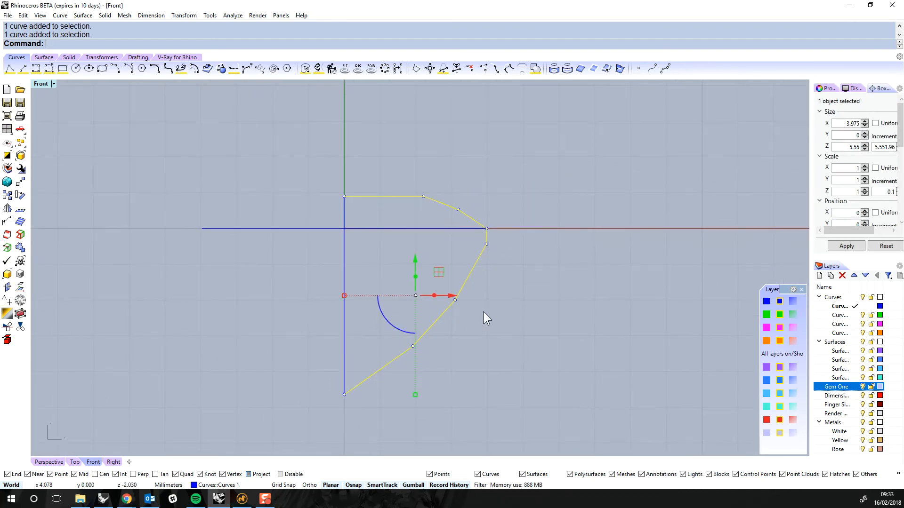
{"action": "left_click", "coordinate": [47, 463]}
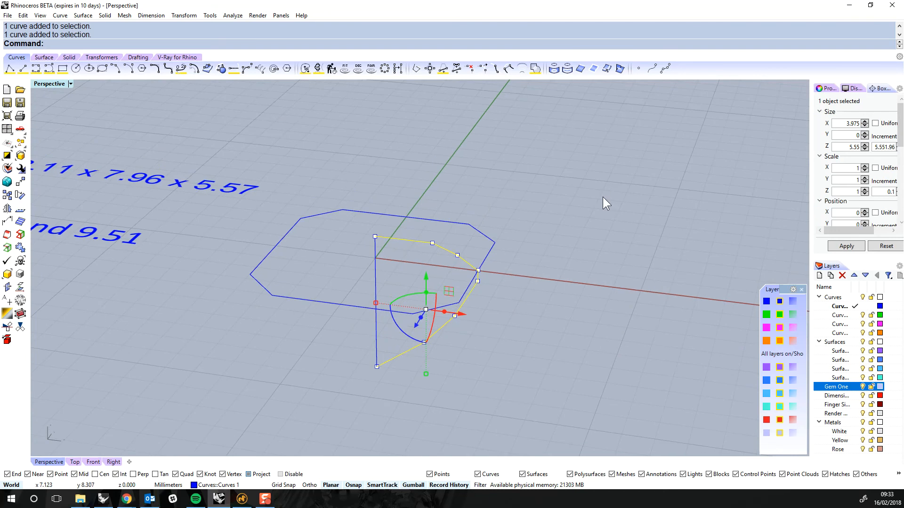
{"action": "key", "text": "Escape"}
{"action": "left_click", "coordinate": [490, 256]}
{"action": "right_click_drag", "start_coordinate": [490, 256], "coordinate": [507, 343]}
{"action": "key", "text": "Escape"}
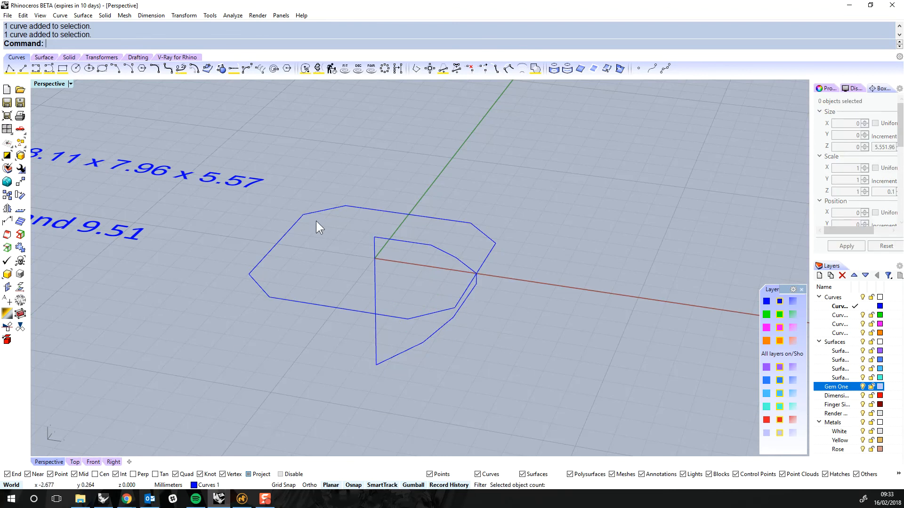
{"action": "double_click", "coordinate": [59, 85]}
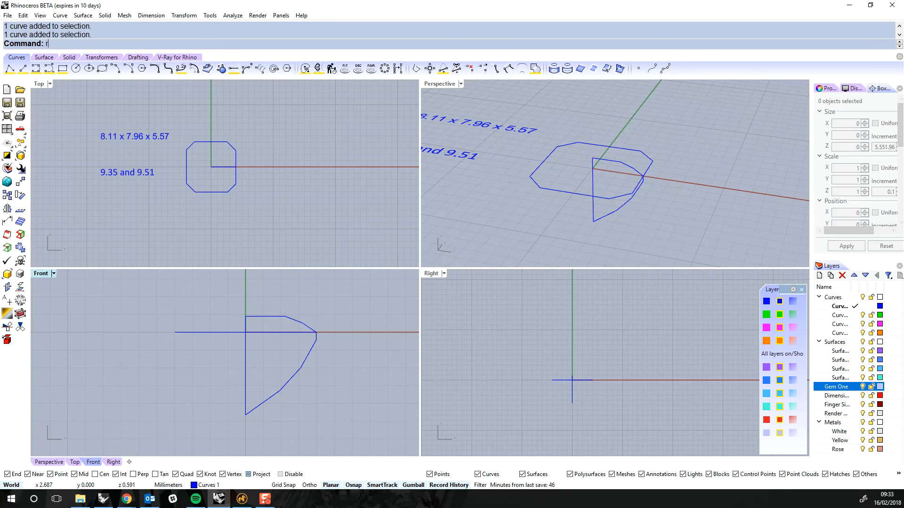
Rail-revolve the side profile curve along the octagonal outline, using the vertical depth line as the revolve axis
{"action": "type", "text": "RailRevolve"}
{"action": "key", "text": "Return"}
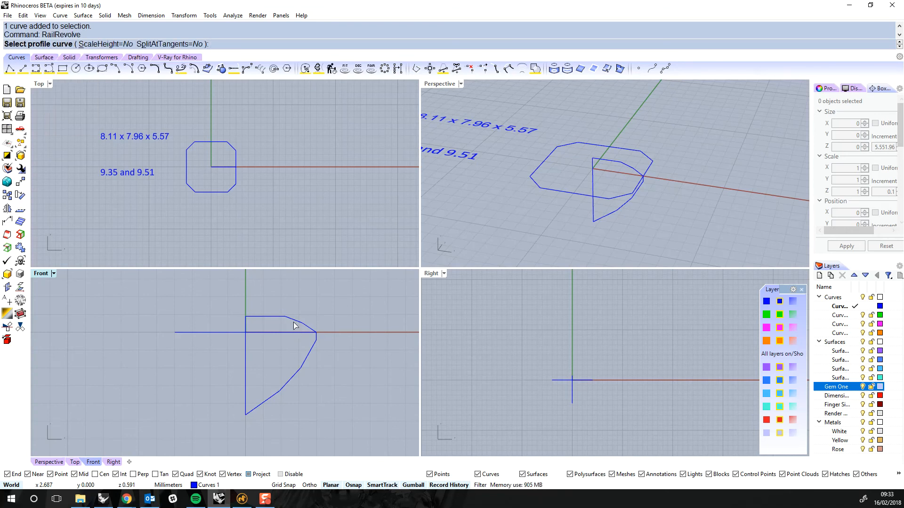
{"action": "left_click", "coordinate": [301, 324]}
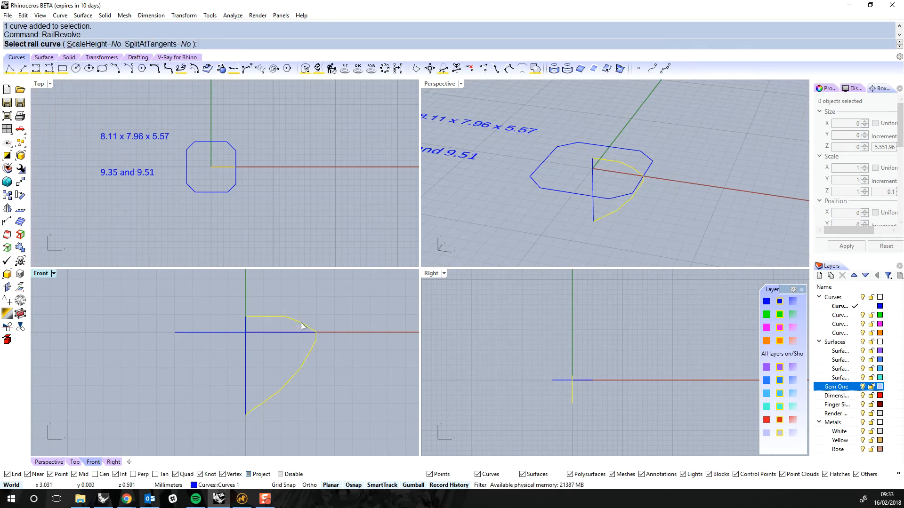
{"action": "left_click", "coordinate": [227, 151]}
{"action": "scroll", "coordinate": [264, 386], "scroll_direction": "up", "scroll_amount": 2}
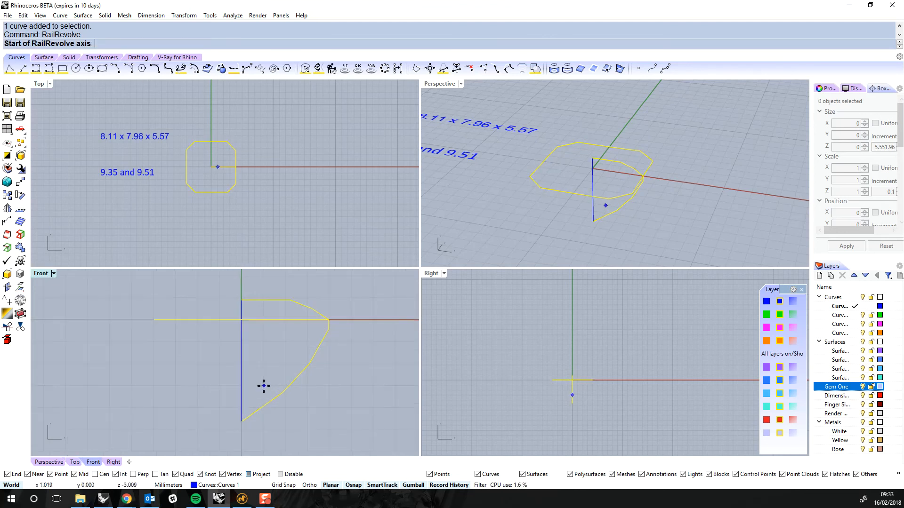
{"action": "left_click", "coordinate": [241, 384]}
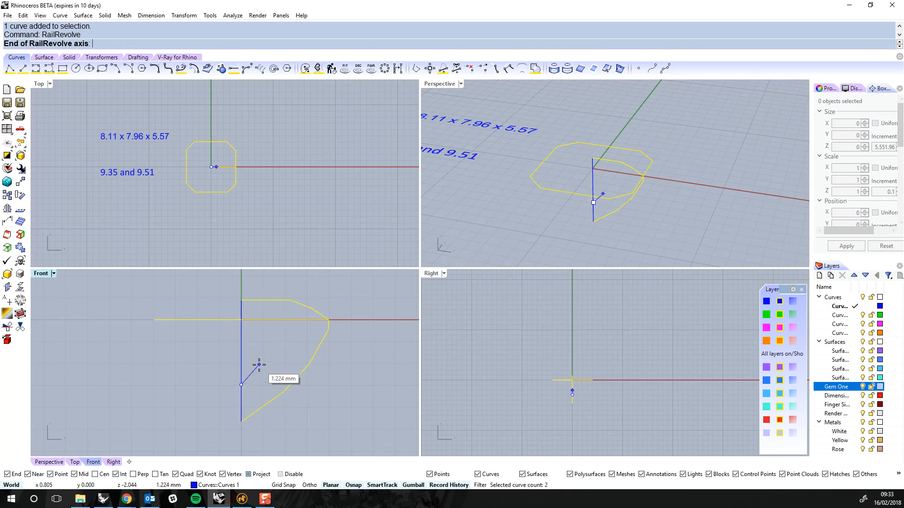
{"action": "left_click", "coordinate": [252, 273]}
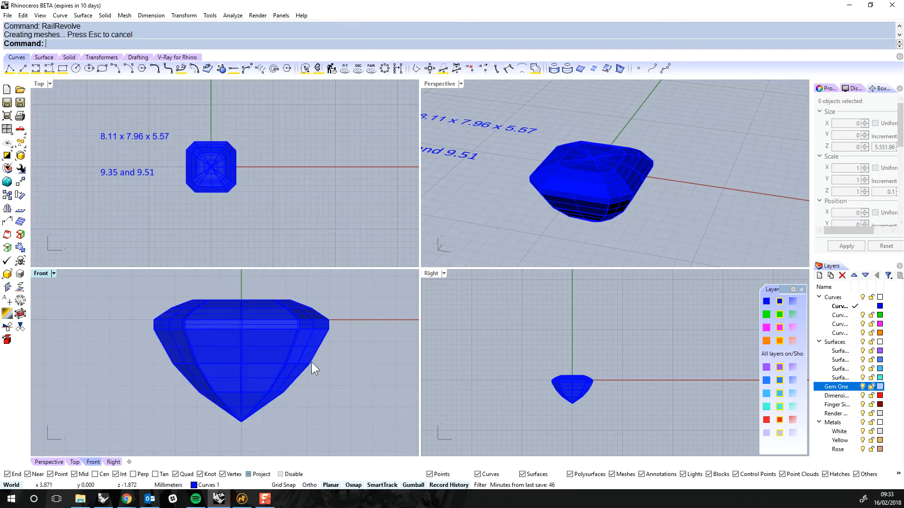
Move the revolved gem polysurface to the Gem One layer and deselect it
{"action": "left_click", "coordinate": [312, 362]}
{"action": "right_click", "coordinate": [845, 387]}
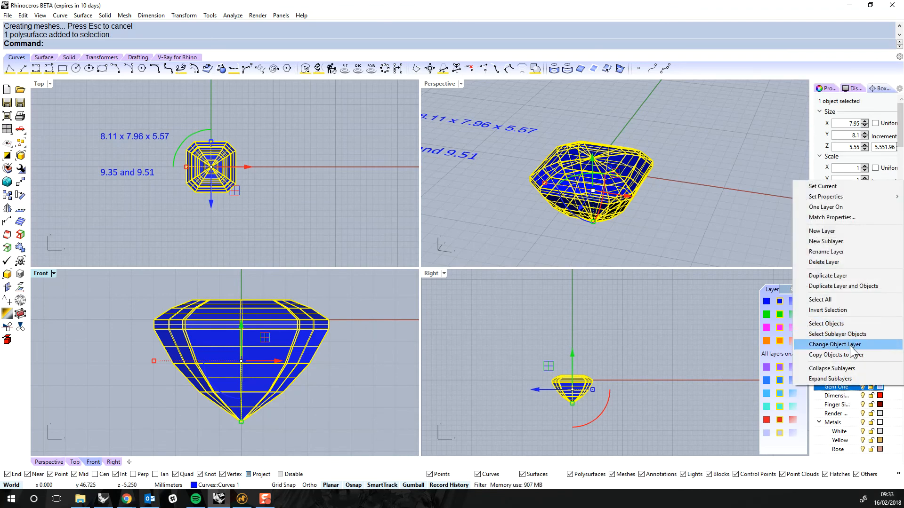
{"action": "left_click", "coordinate": [834, 344]}
{"action": "left_click", "coordinate": [206, 196]}
Examine the finished gem's shape and facets in the Top, Perspective and Front views
{"action": "right_click_drag", "start_coordinate": [208, 164], "coordinate": [348, 161]}
{"action": "scroll", "coordinate": [285, 156], "scroll_direction": "up", "scroll_amount": 3}
{"action": "right_click_drag", "start_coordinate": [629, 224], "coordinate": [608, 199]}
{"action": "scroll", "coordinate": [639, 219], "scroll_direction": "up", "scroll_amount": 5}
{"action": "right_click_drag", "start_coordinate": [603, 235], "coordinate": [598, 207]}
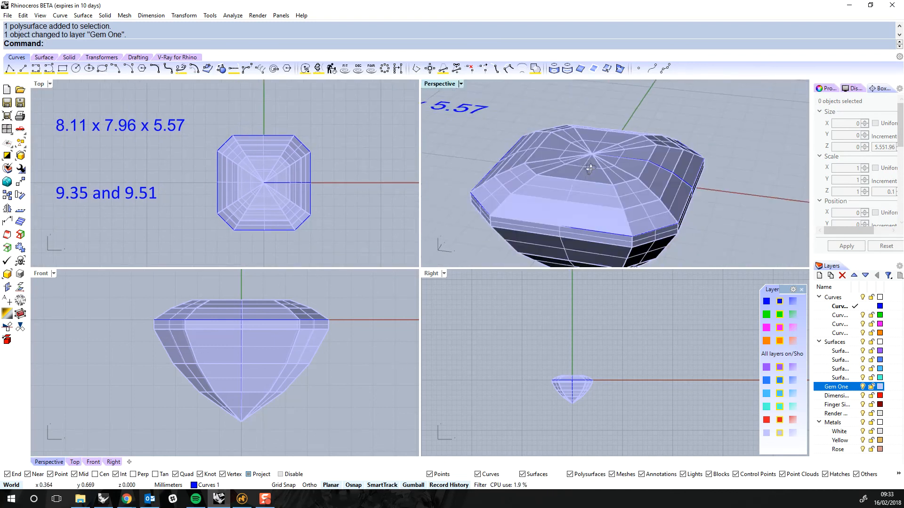
{"action": "right_click_drag", "start_coordinate": [276, 347], "coordinate": [299, 313]}
{"action": "left_click", "coordinate": [334, 210]}
{"action": "right_click_drag", "start_coordinate": [326, 362], "coordinate": [315, 352]}
{"action": "right_click_drag", "start_coordinate": [314, 243], "coordinate": [318, 247]}
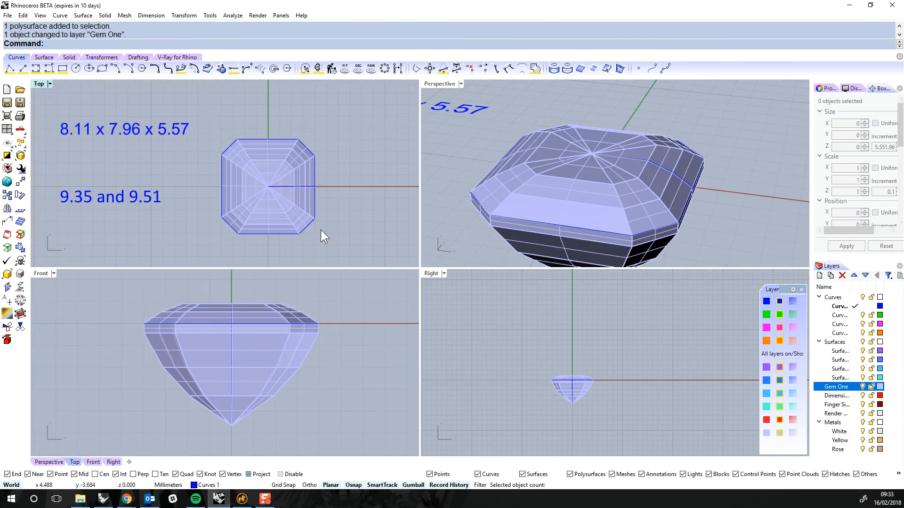
{"action": "right_click_drag", "start_coordinate": [328, 194], "coordinate": [356, 184]}
{"action": "right_click_drag", "start_coordinate": [340, 141], "coordinate": [325, 166]}
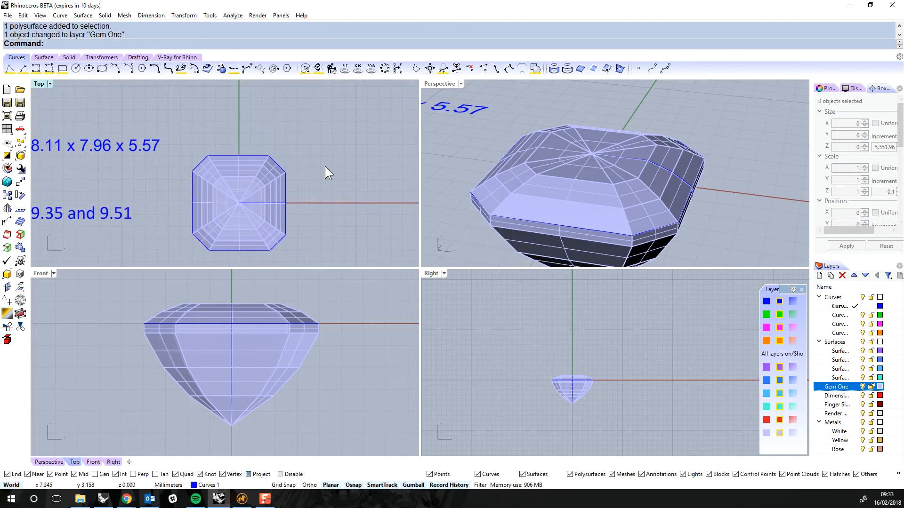
Draw a circle about 1.5 mm in diameter in the Top view and move it onto the gem's upper-right cut corner
{"action": "type", "text": "circle"}
{"action": "key", "text": "Return"}
{"action": "scroll", "coordinate": [298, 156], "scroll_direction": "up", "scroll_amount": 4}
{"action": "left_click", "coordinate": [229, 173]}
{"action": "left_click", "coordinate": [250, 172]}
{"action": "left_click", "coordinate": [250, 165]}
{"action": "left_click_drag", "start_coordinate": [253, 153], "coordinate": [263, 141]}
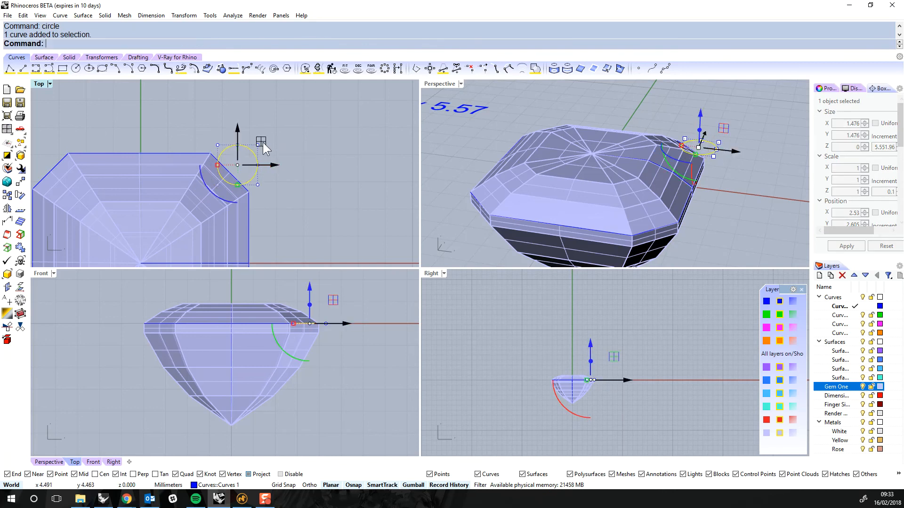
Quad-mirror the corner circle so each of the gem's four cut corners has one, and clear the selection
{"action": "scroll", "coordinate": [264, 142], "scroll_direction": "down", "scroll_amount": 3}
{"action": "scroll", "coordinate": [315, 154], "scroll_direction": "up", "scroll_amount": 4}
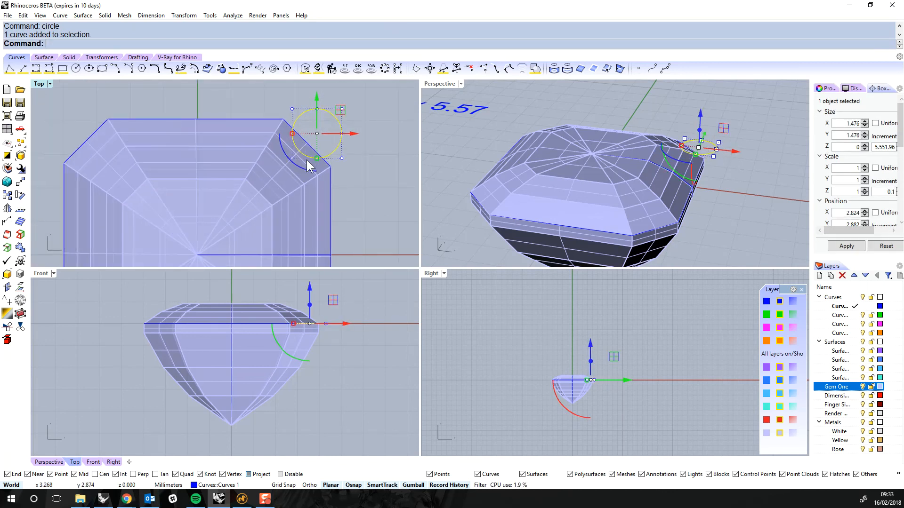
{"action": "scroll", "coordinate": [320, 137], "scroll_direction": "down", "scroll_amount": 6}
{"action": "right_click_drag", "start_coordinate": [330, 142], "coordinate": [301, 137]}
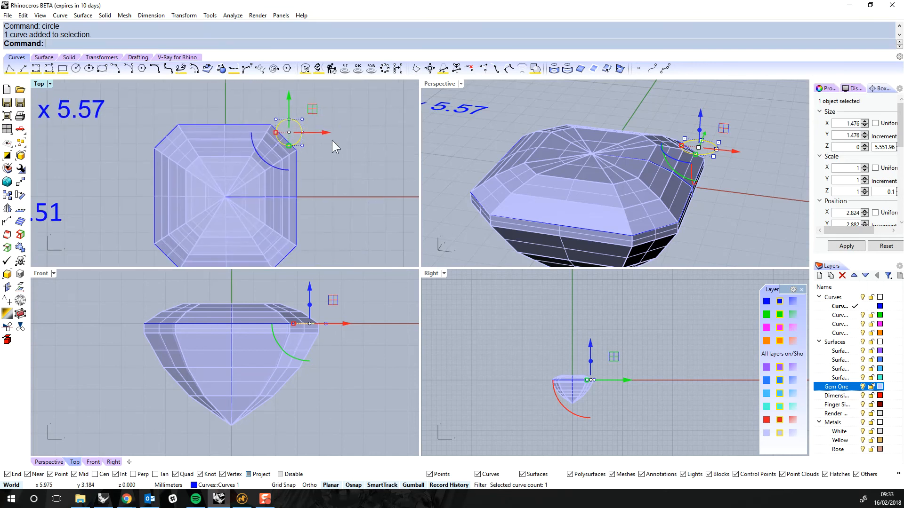
{"action": "scroll", "coordinate": [276, 136], "scroll_direction": "up", "scroll_amount": 4}
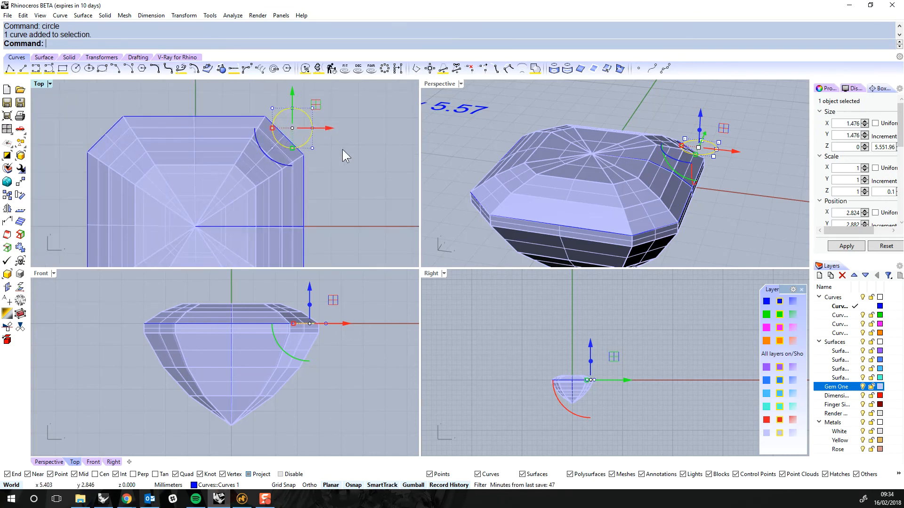
{"action": "scroll", "coordinate": [341, 149], "scroll_direction": "down", "scroll_amount": 4}
{"action": "right_click_drag", "start_coordinate": [338, 152], "coordinate": [293, 149]}
{"action": "middle_click", "coordinate": [293, 149]}
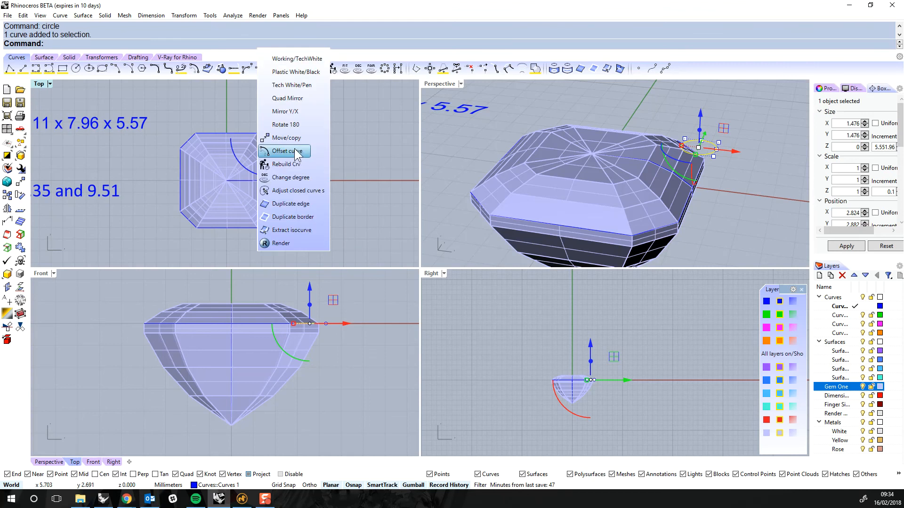
{"action": "left_click", "coordinate": [296, 91]}
{"action": "left_click", "coordinate": [339, 136]}
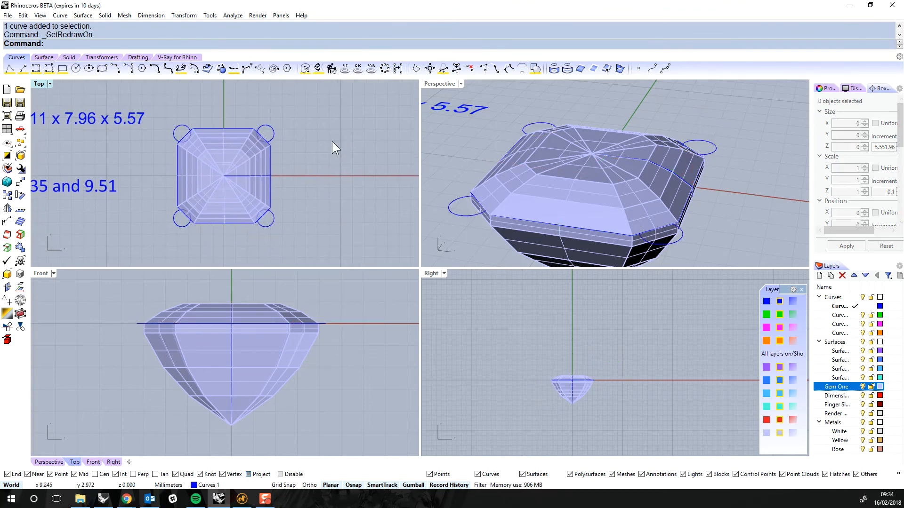